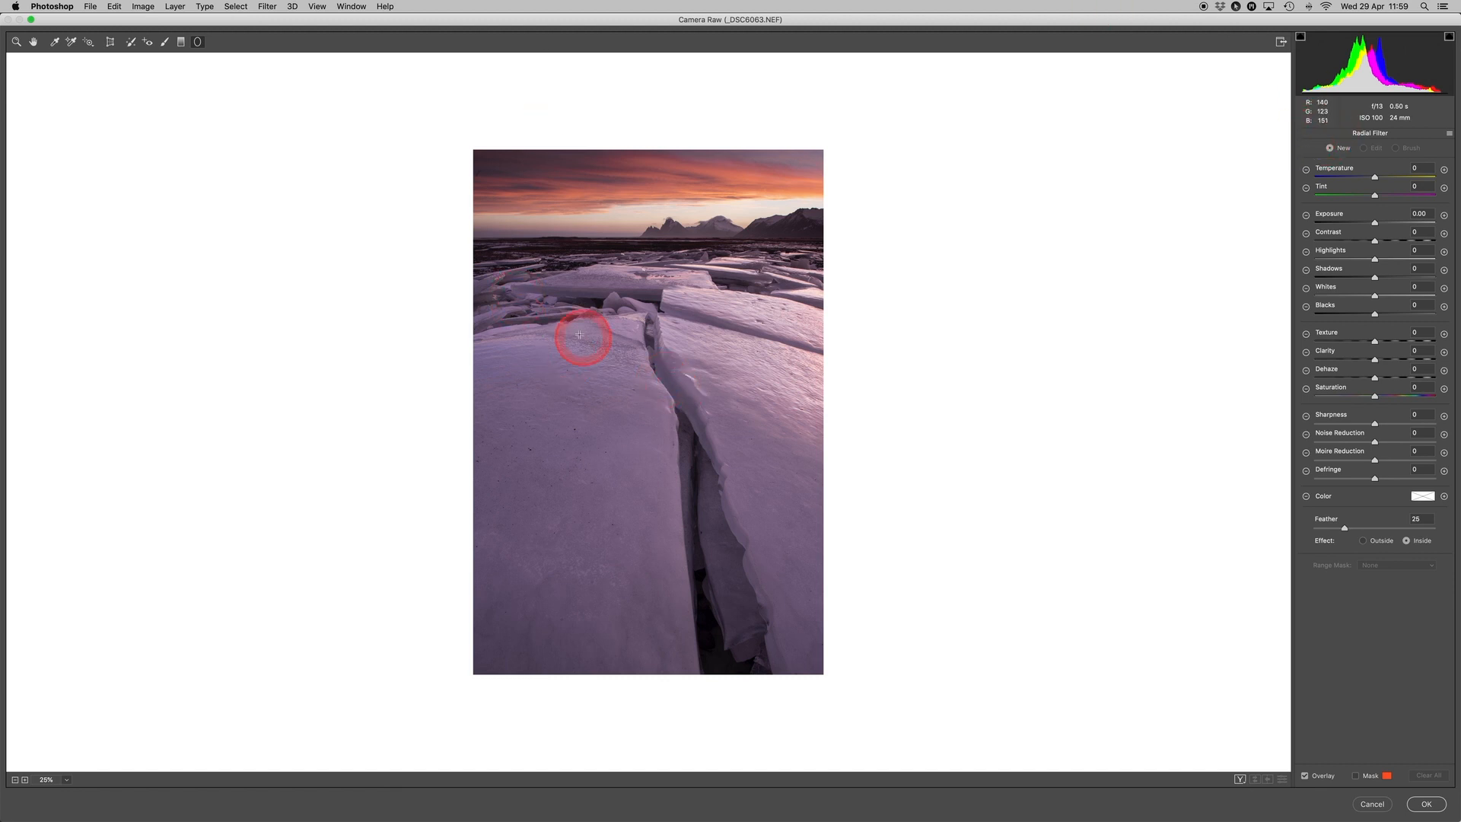
- Create a radial filter on the ice and reshape it into a tall ellipse centred on the photo, spanning most of its height and width
drag(579, 335, 663, 462)
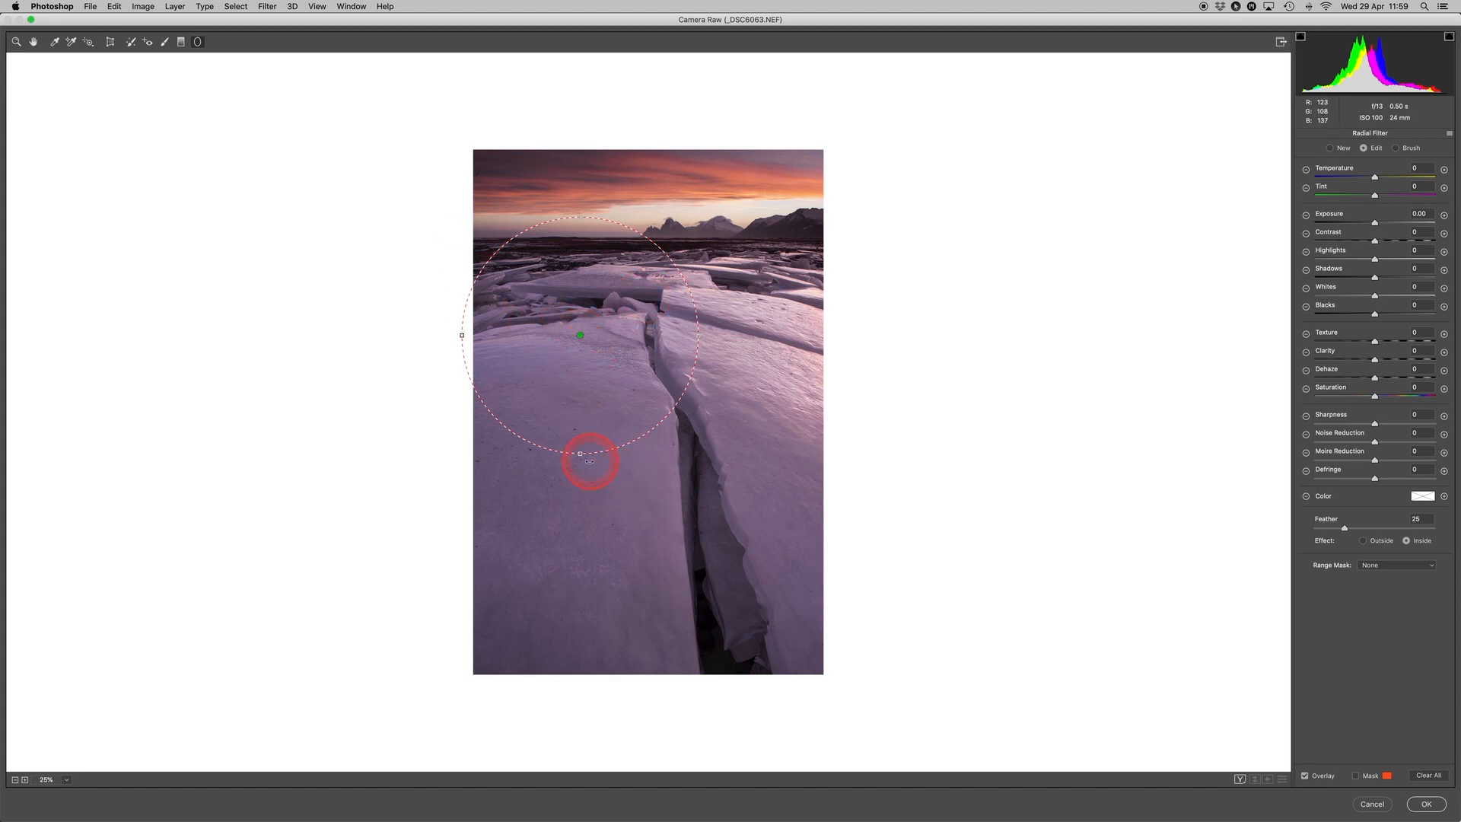
drag(581, 455, 580, 523)
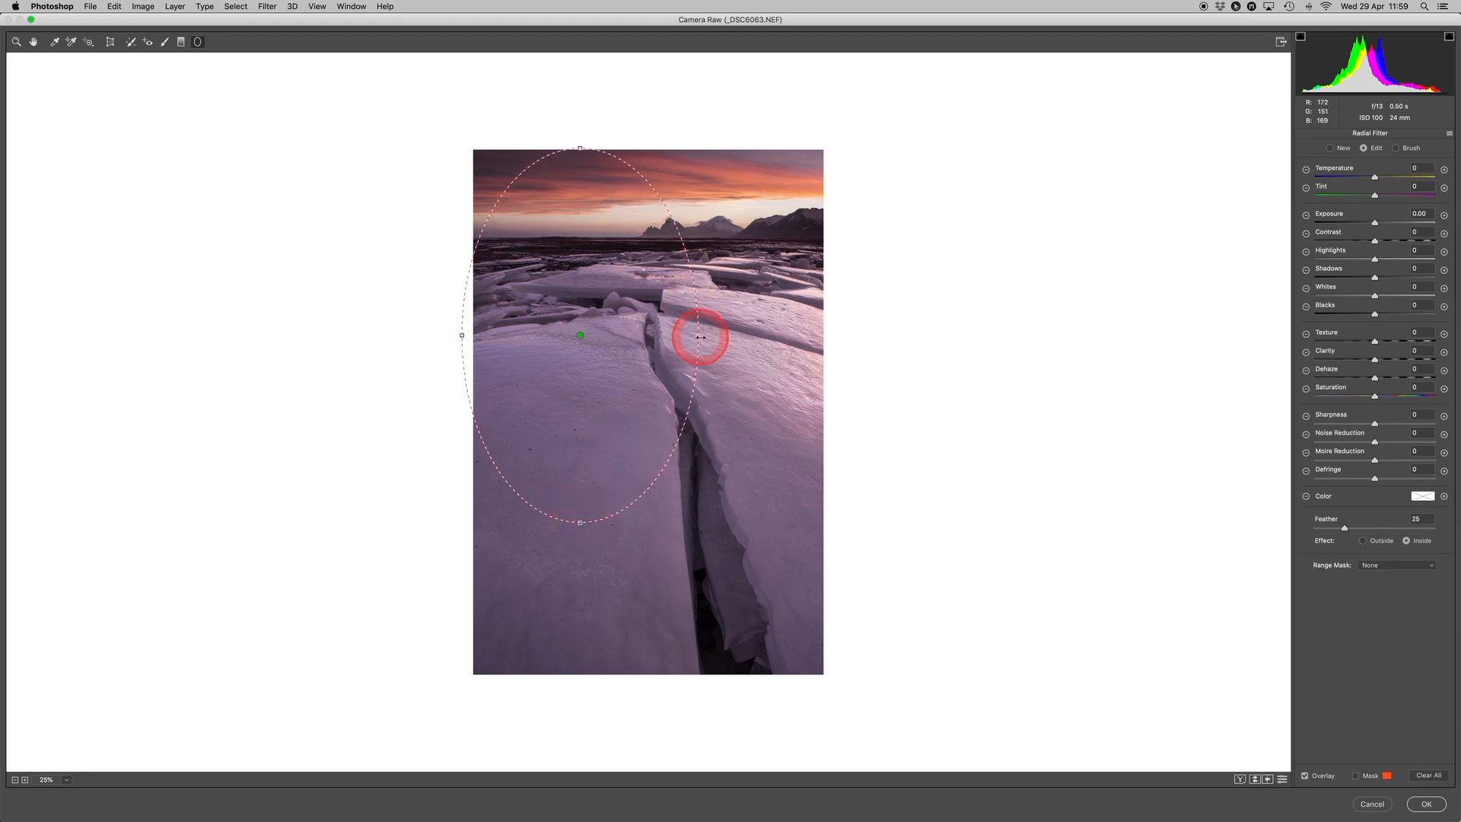
mouse_move(700, 338)
mouse_down()
mouse_move(761, 340)
mouse_move(675, 335)
mouse_move(698, 338)
mouse_up()
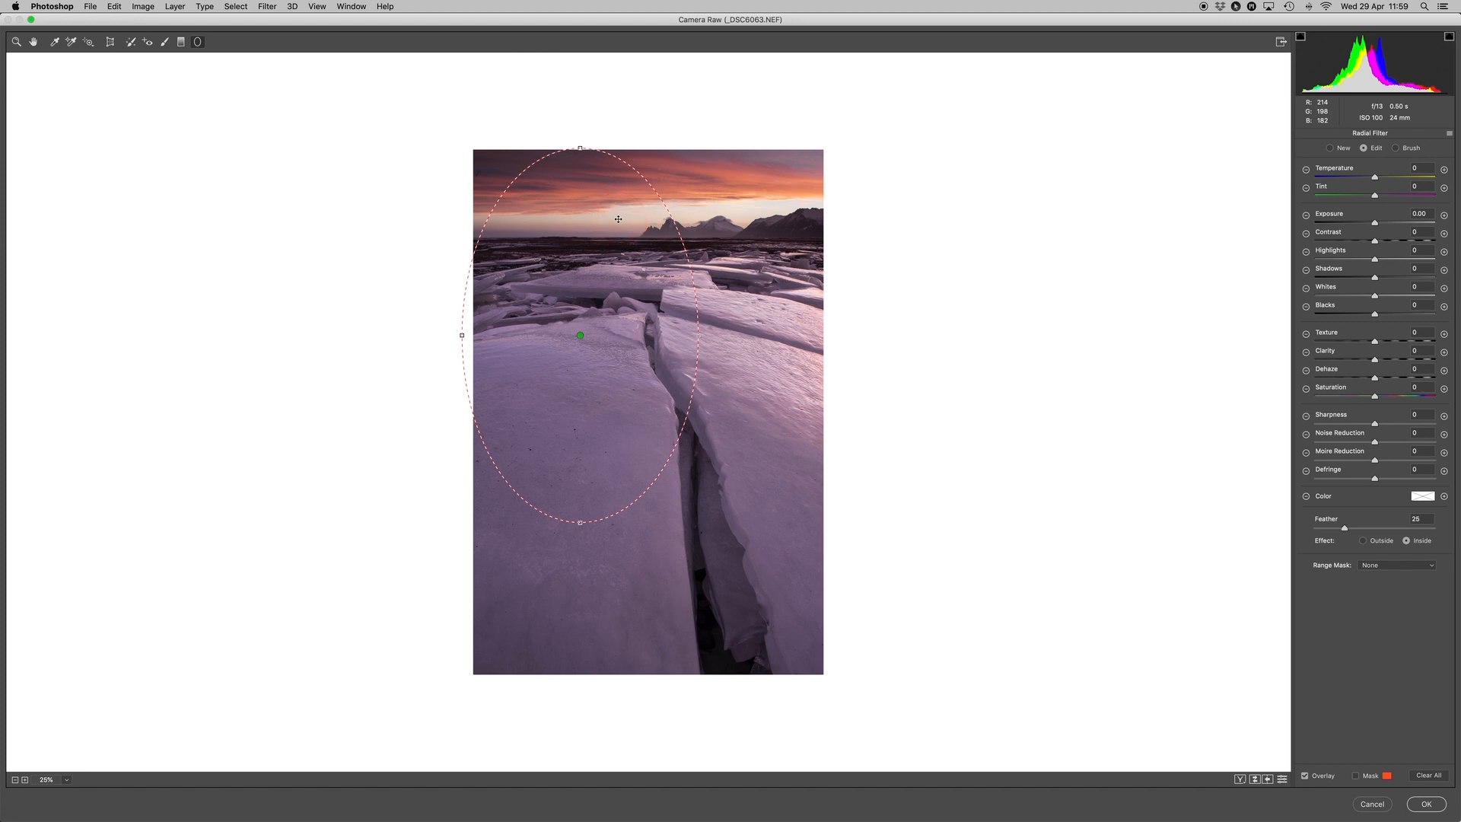
drag(618, 219, 688, 294)
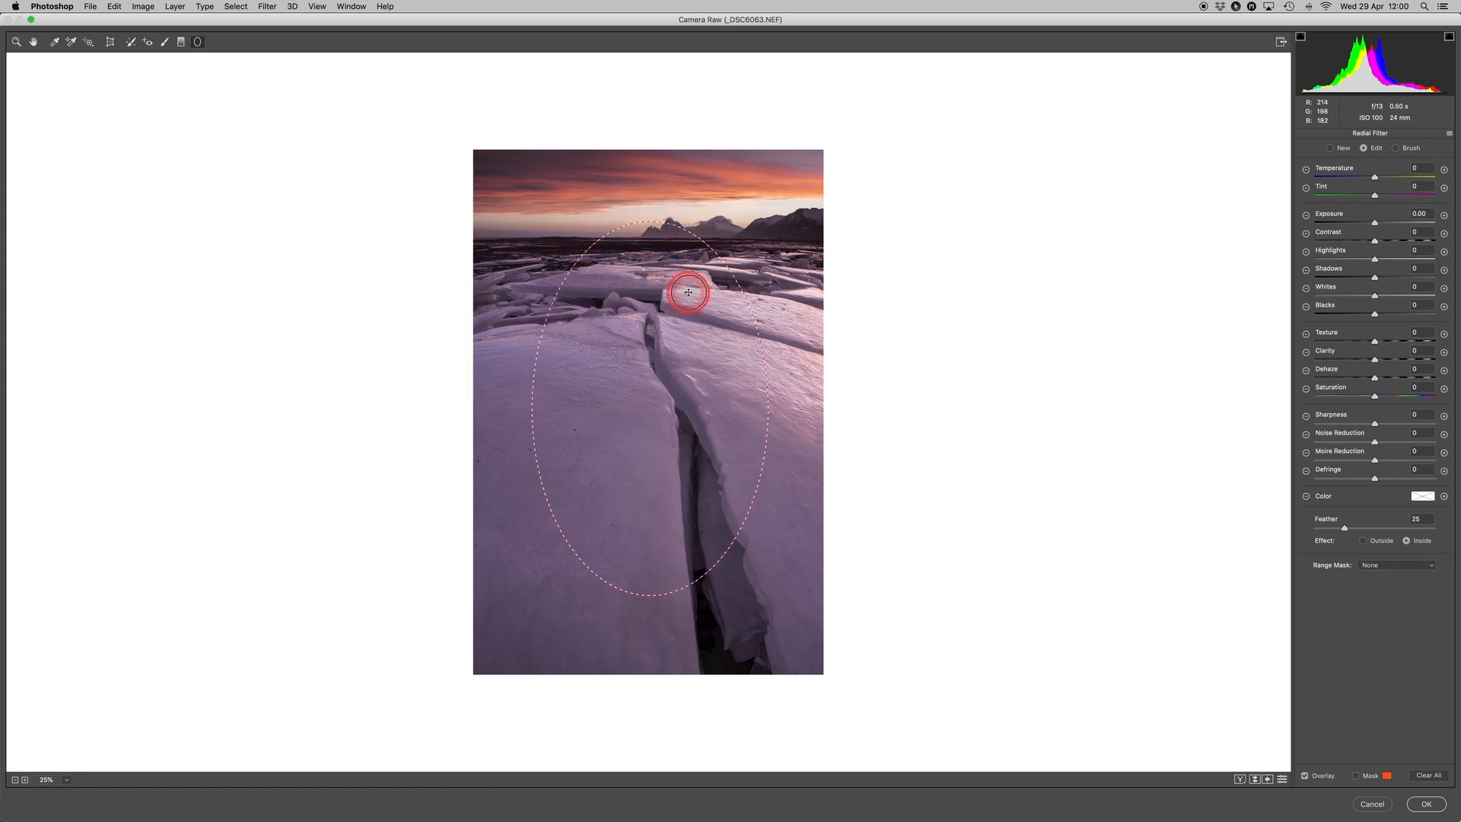
drag(651, 220, 651, 168)
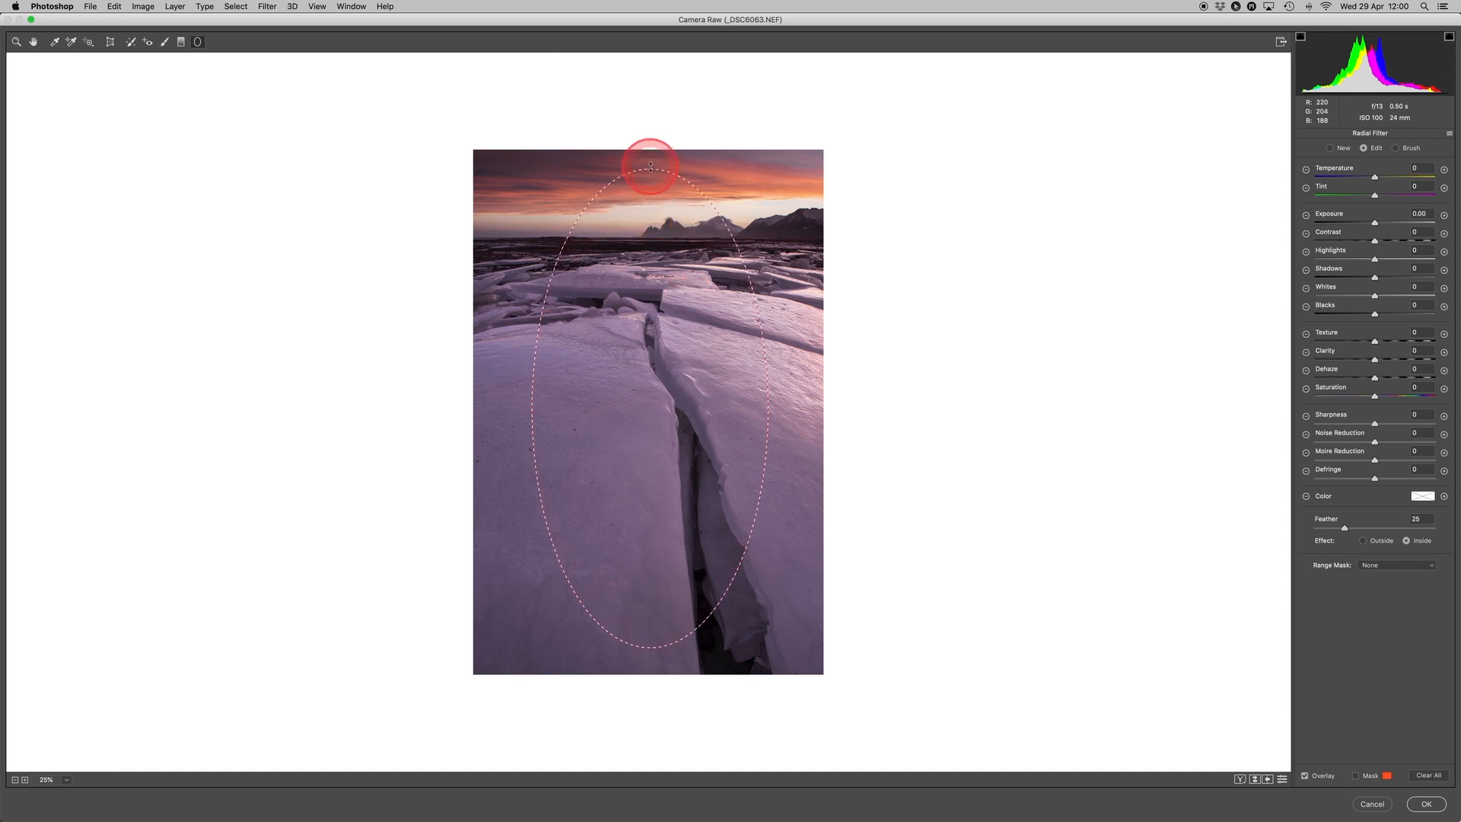
drag(768, 410, 812, 412)
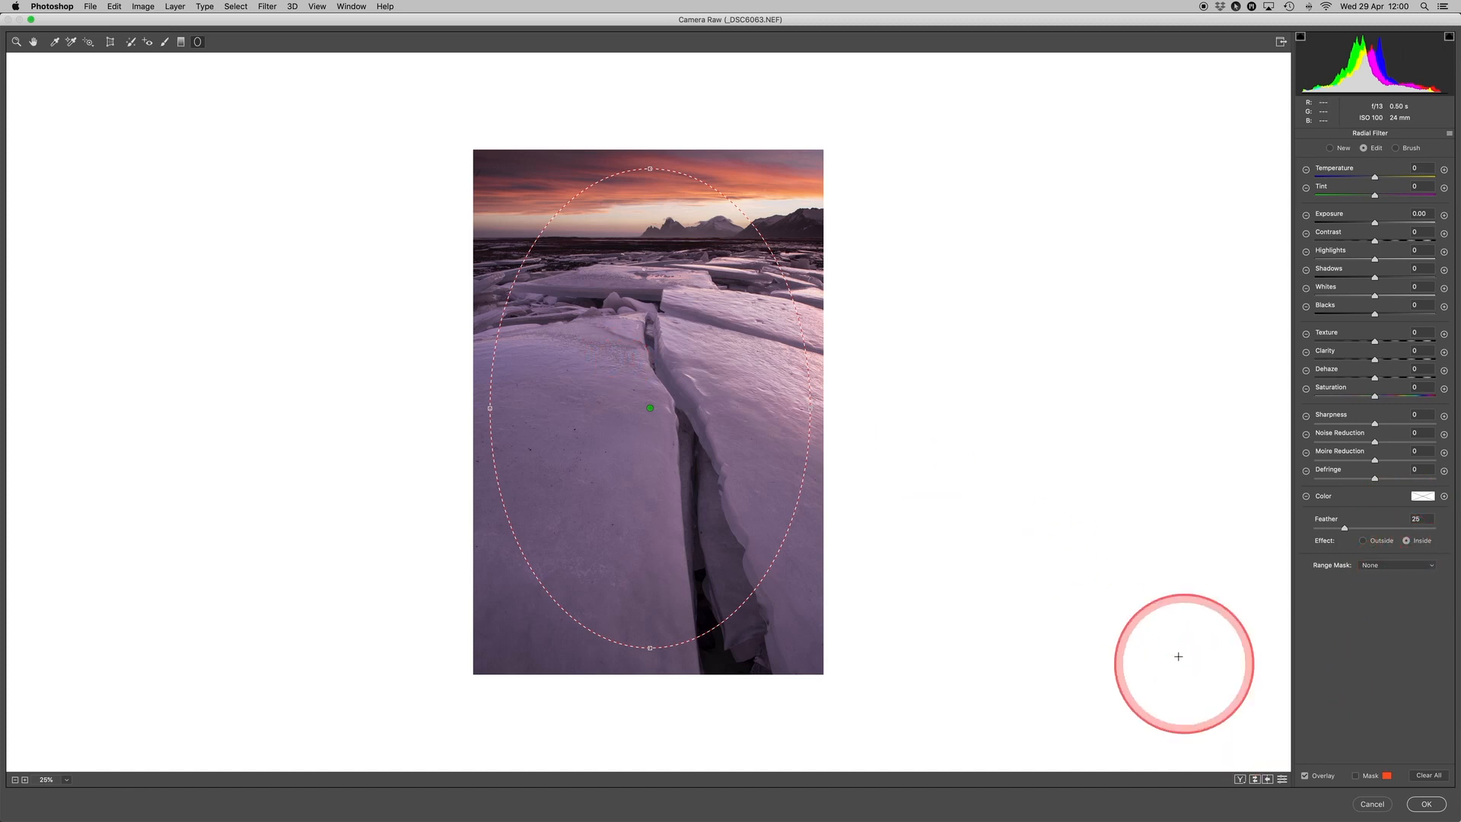
- Show the radial filter's mask, switch its effect to Outside and set the feather to 16
click(1355, 776)
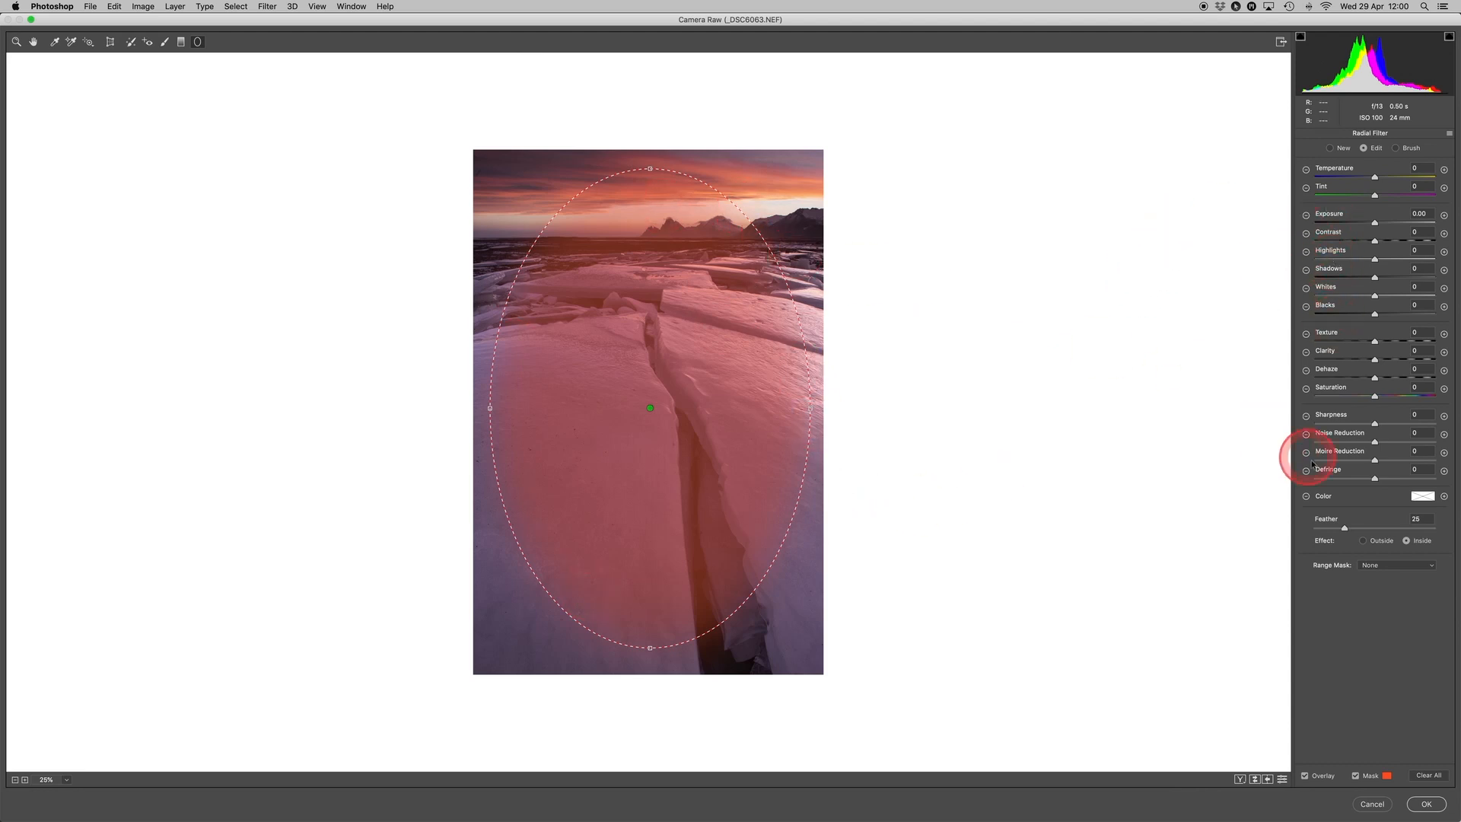
click(1364, 542)
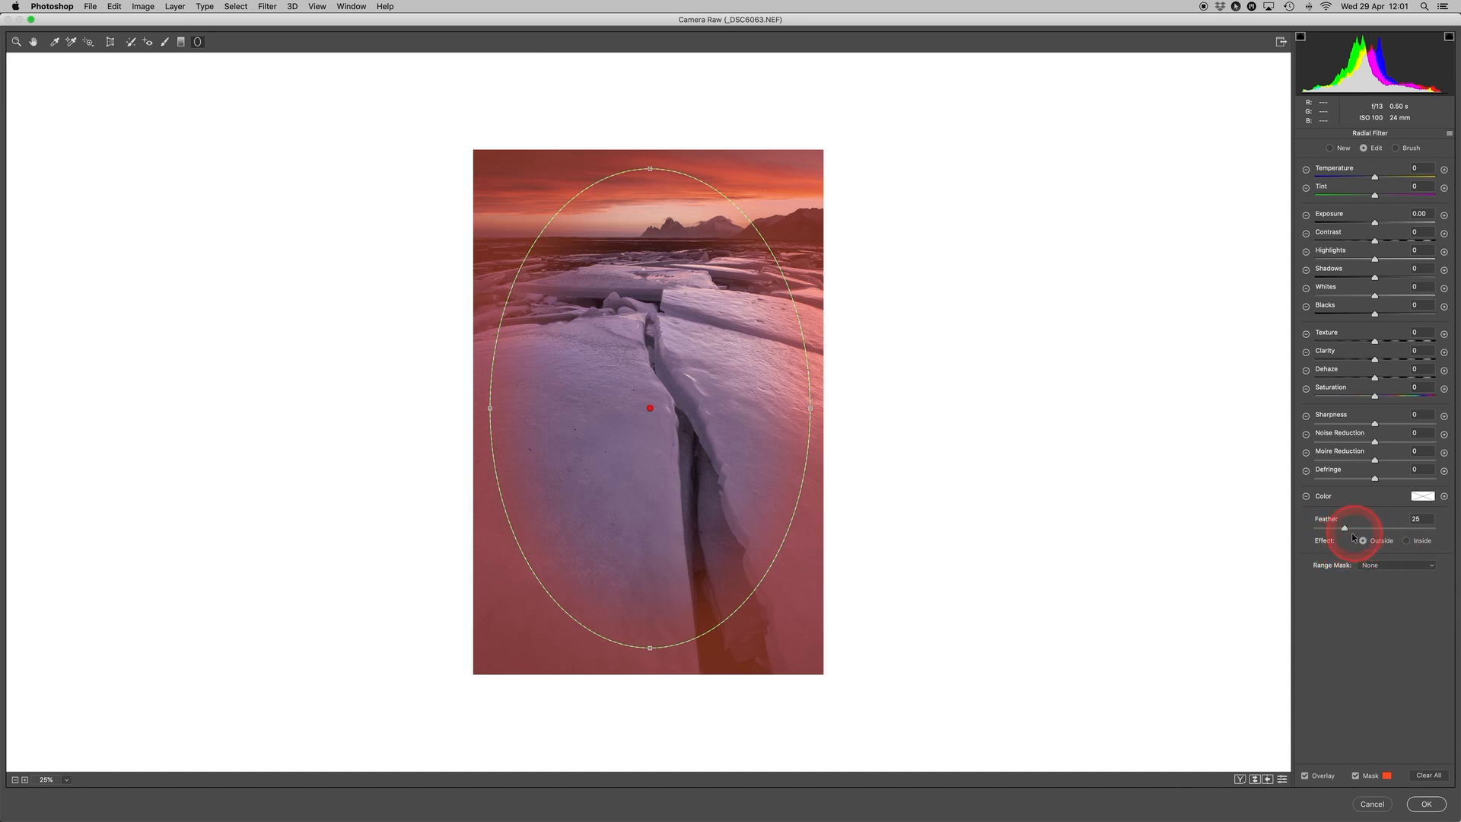
drag(1345, 529, 1413, 530)
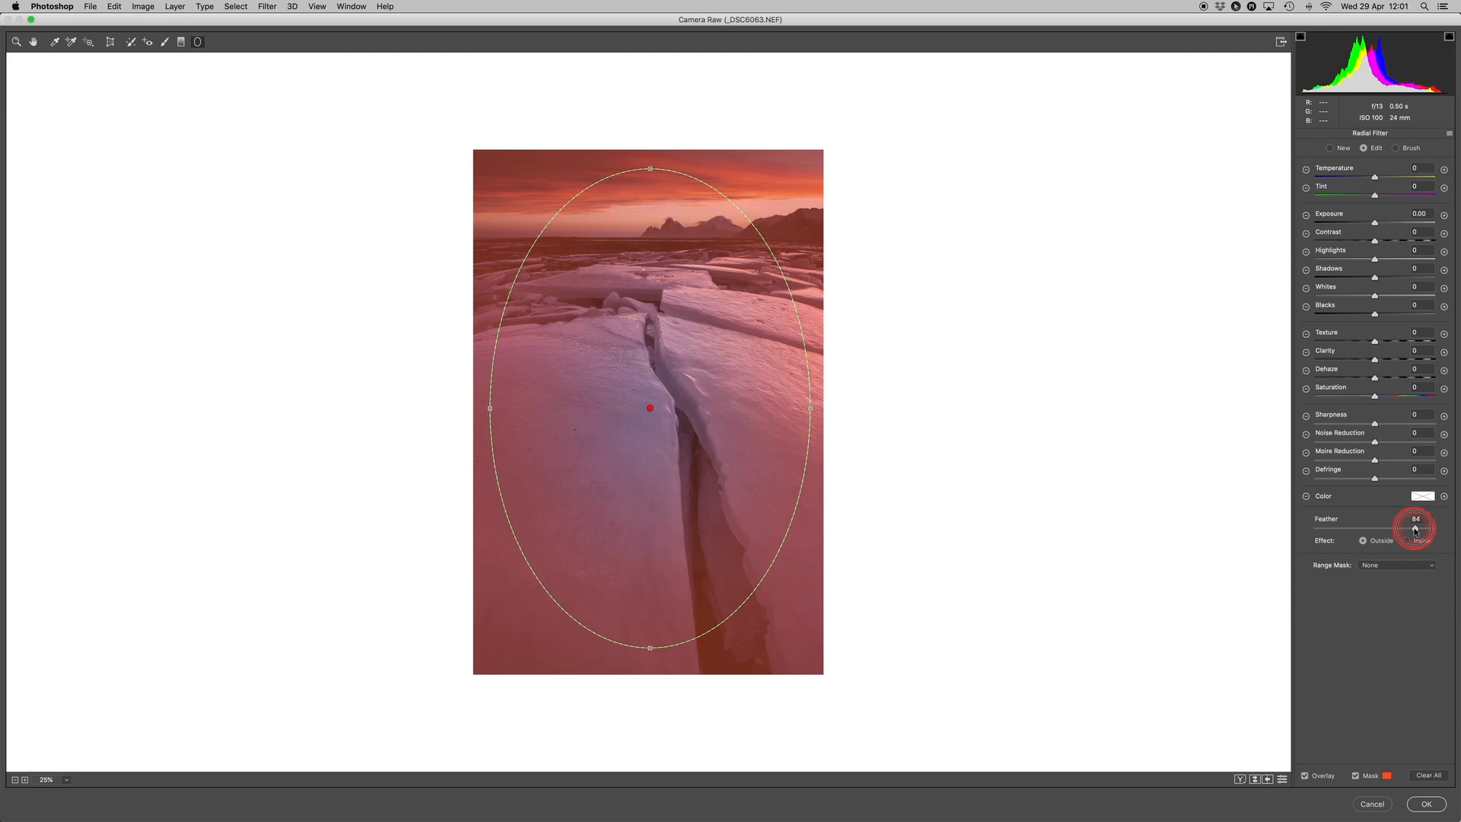
drag(1415, 530, 1316, 533)
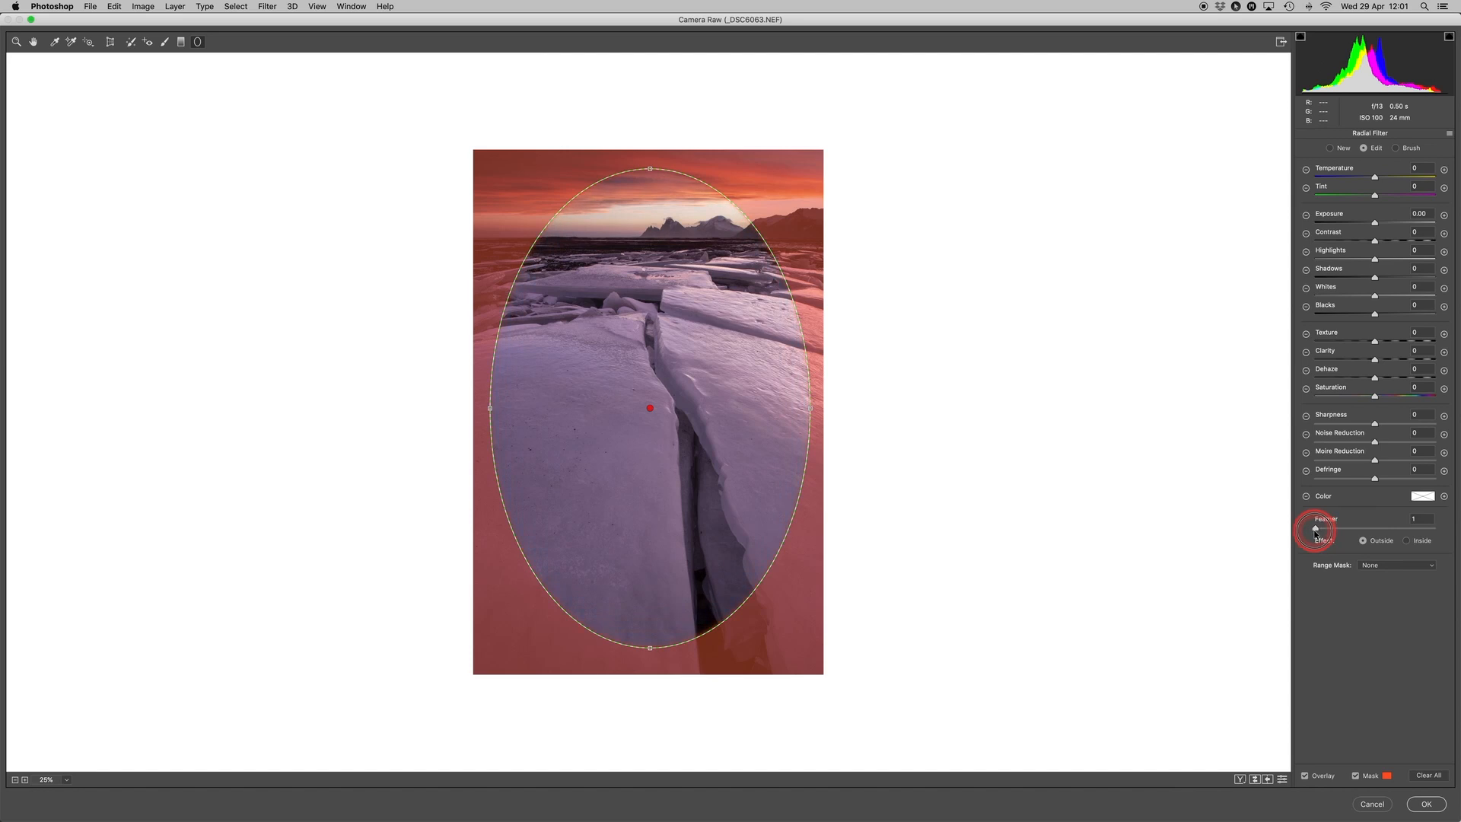
drag(1315, 533, 1339, 534)
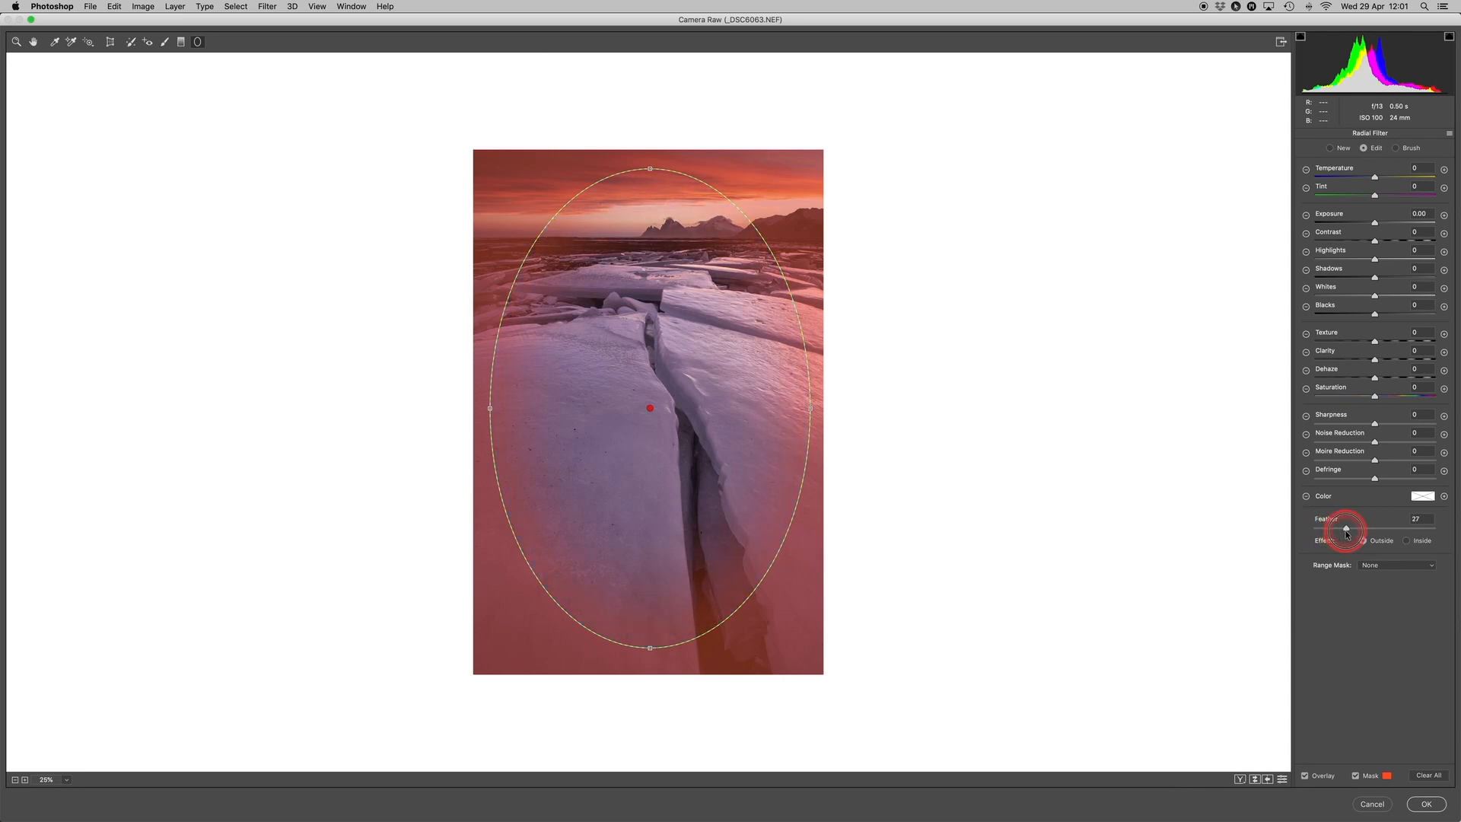
drag(1346, 533, 1337, 533)
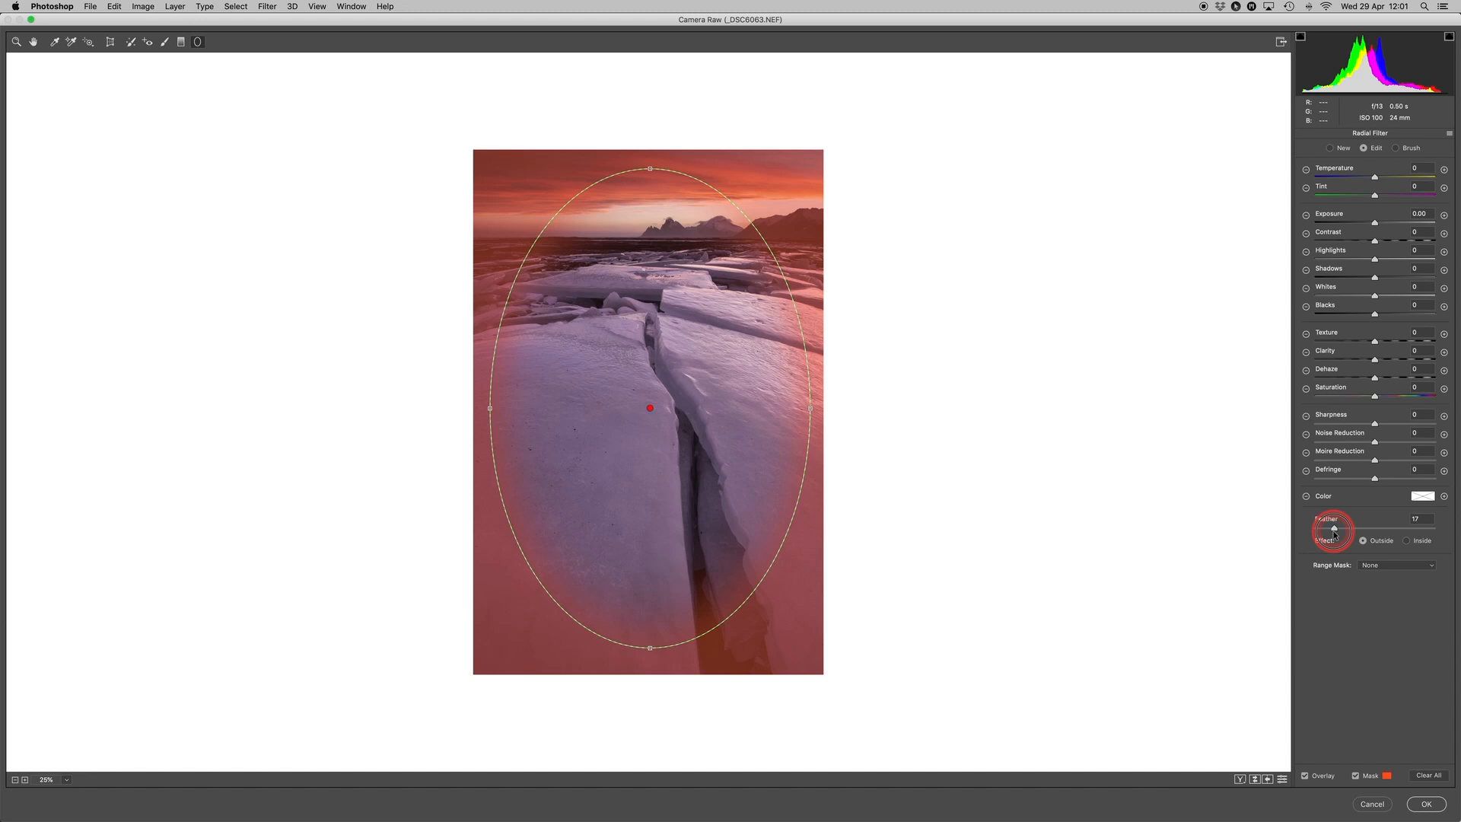
drag(1333, 534, 1333, 533)
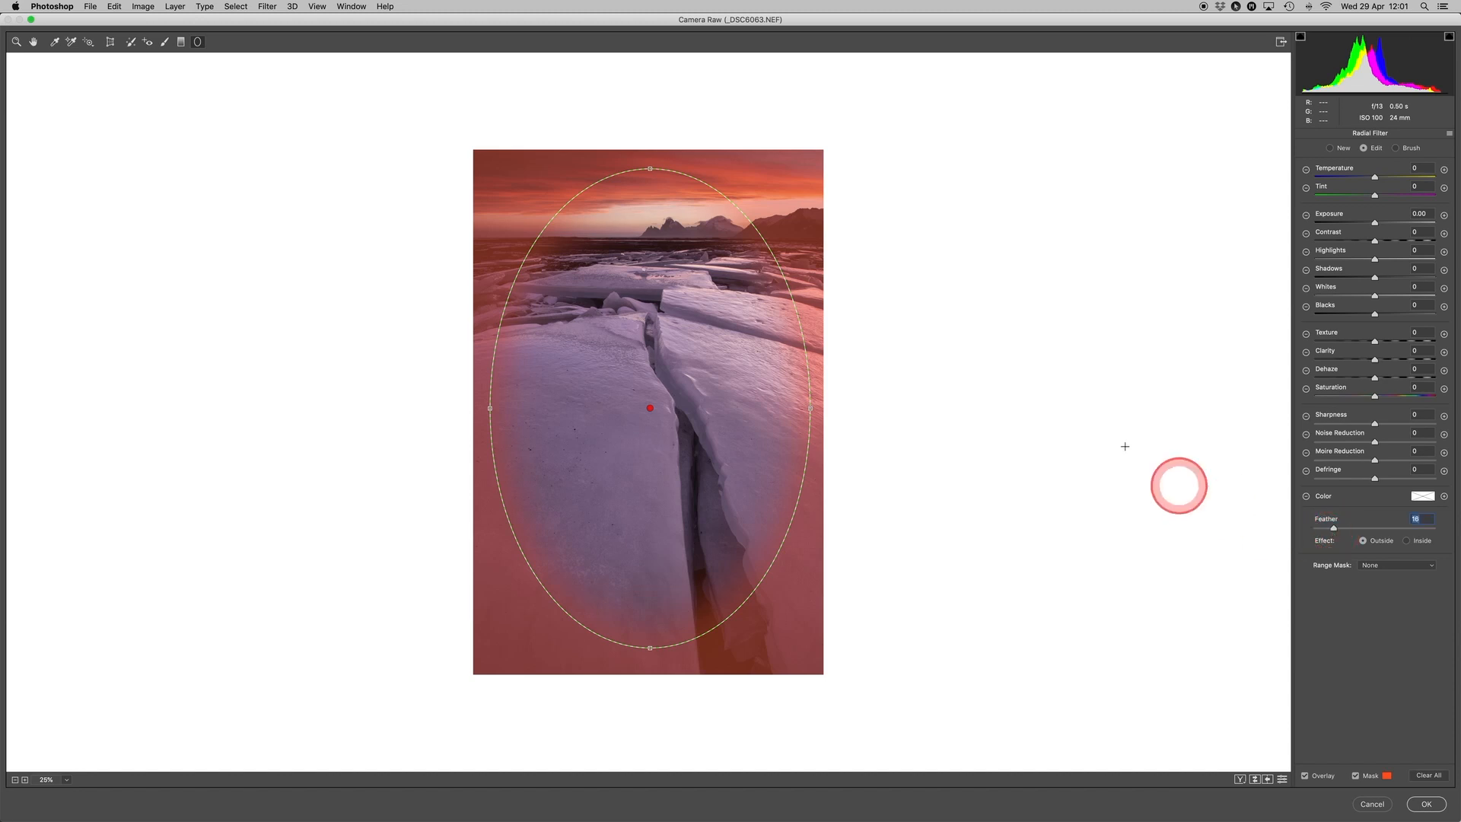
- Enlarge the ellipse slightly in height and width, and hide the mask and the filter overlay
drag(650, 168, 652, 166)
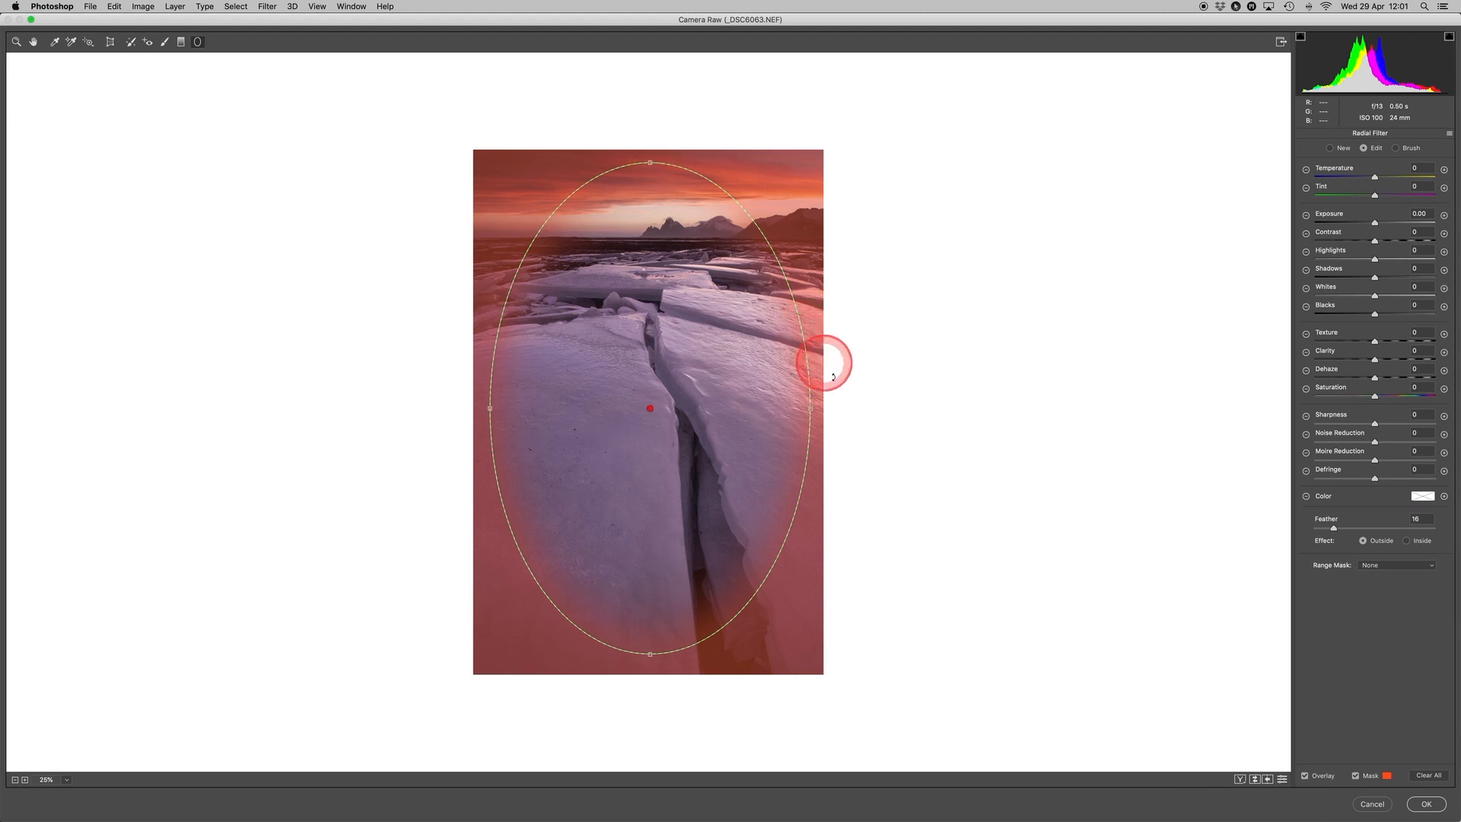
drag(813, 410, 815, 410)
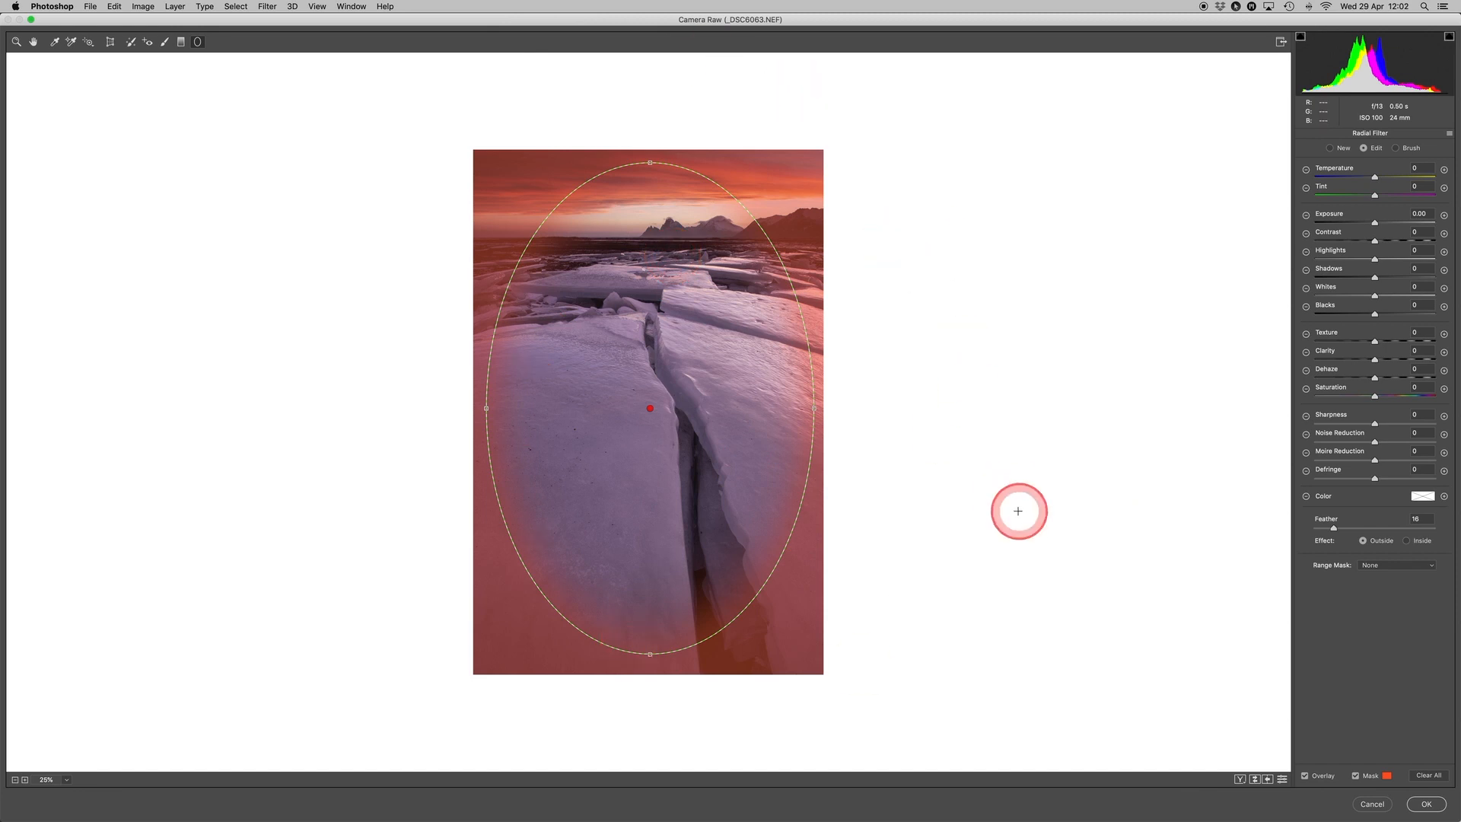
click(1356, 777)
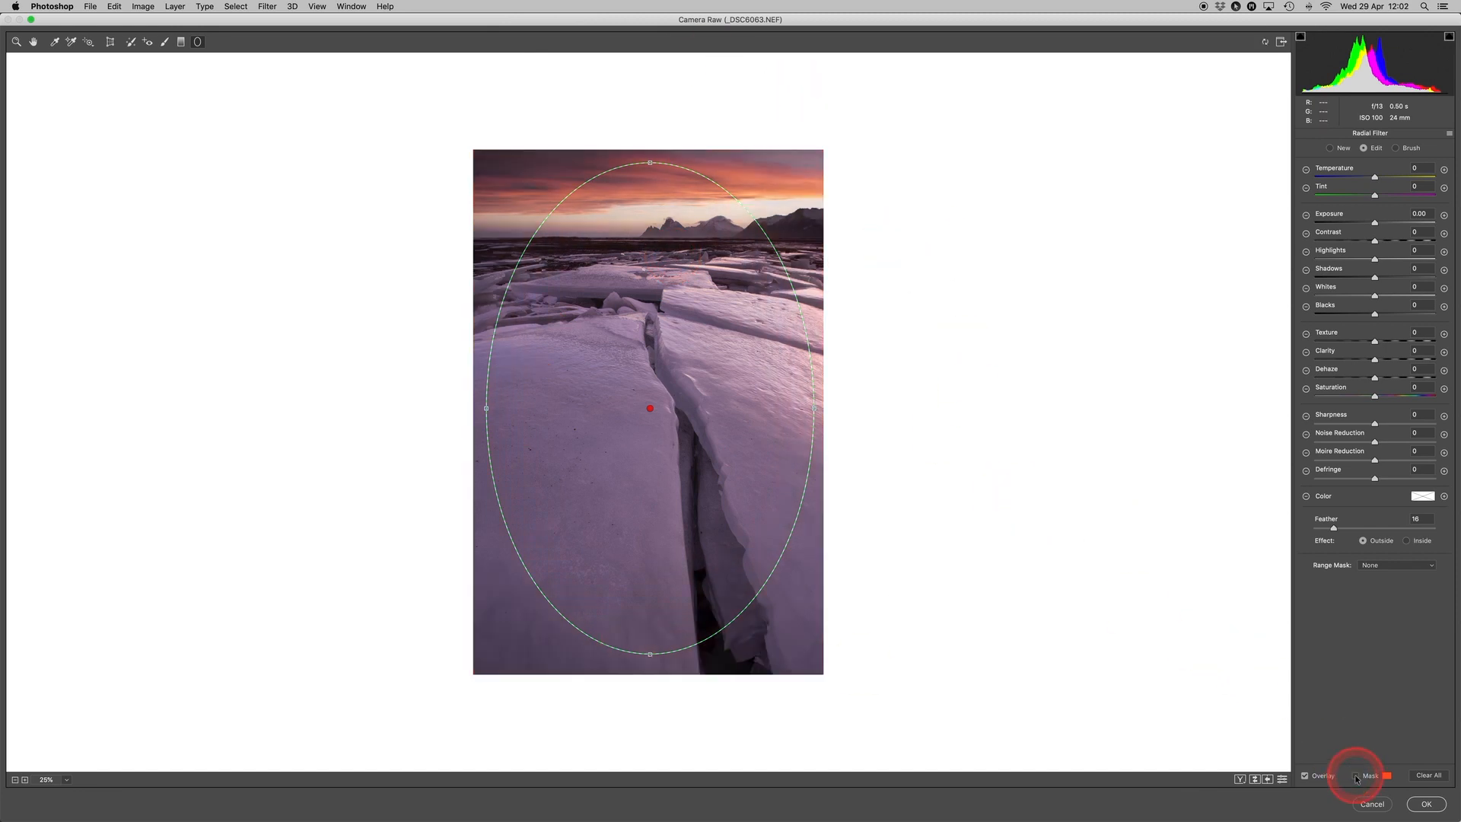
click(1306, 776)
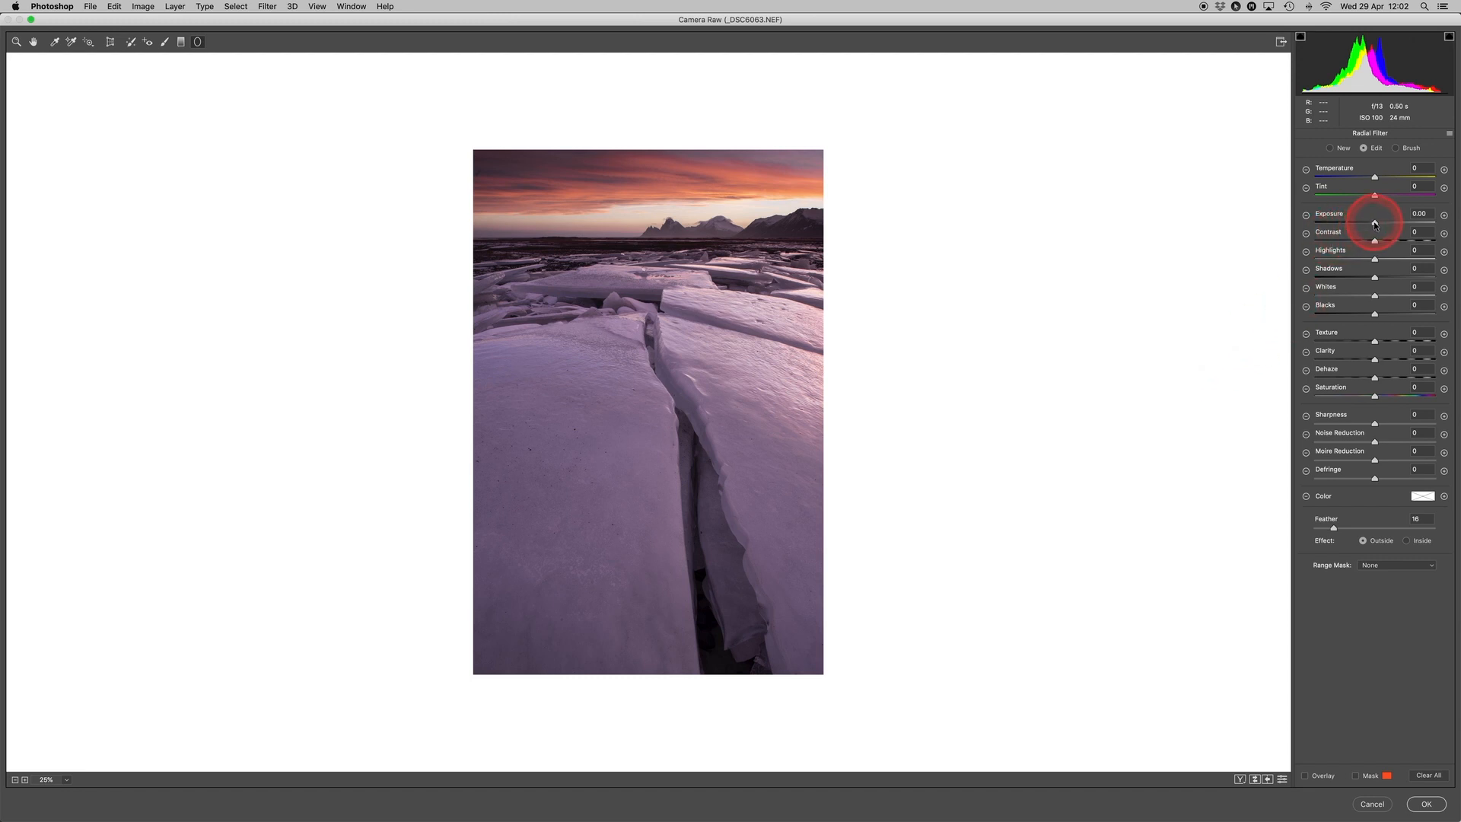
- Darken the area outside the ellipse with an exposure of -0.35 and set the feather to 18
drag(1375, 224, 1364, 224)
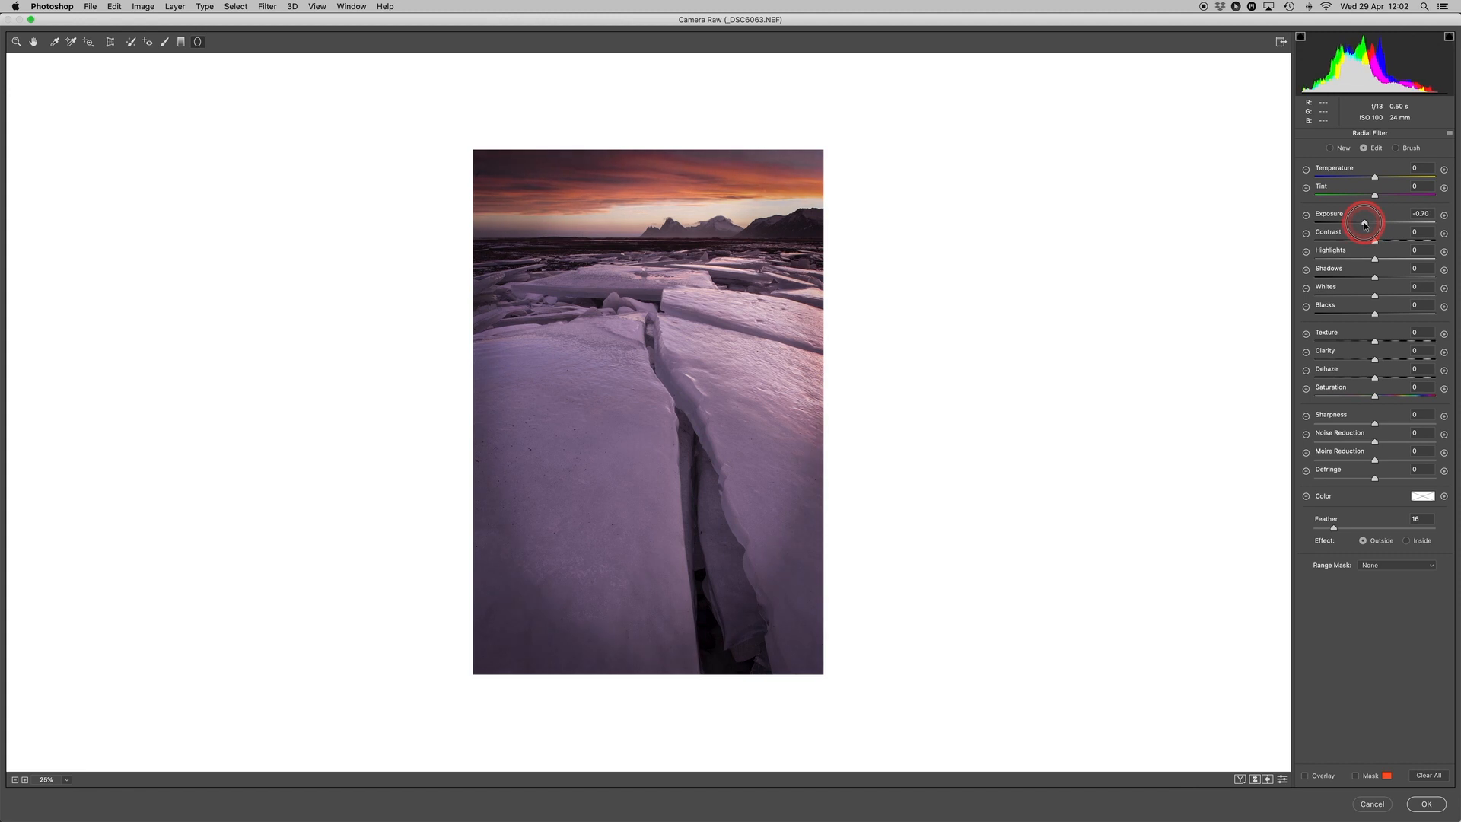
drag(1364, 224, 1364, 224)
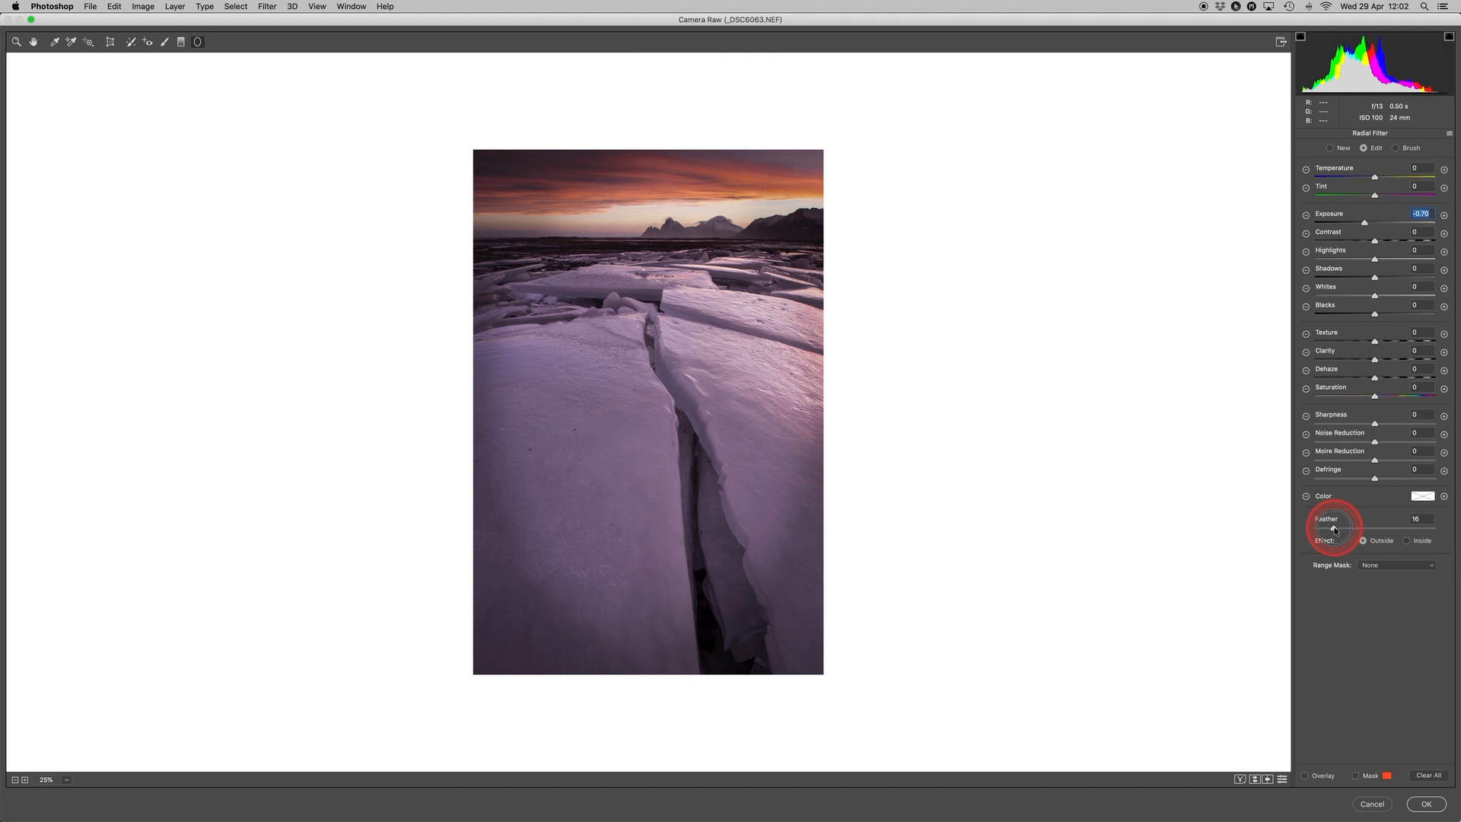
mouse_move(1334, 527)
mouse_down()
mouse_move(1366, 529)
mouse_move(1325, 530)
mouse_up()
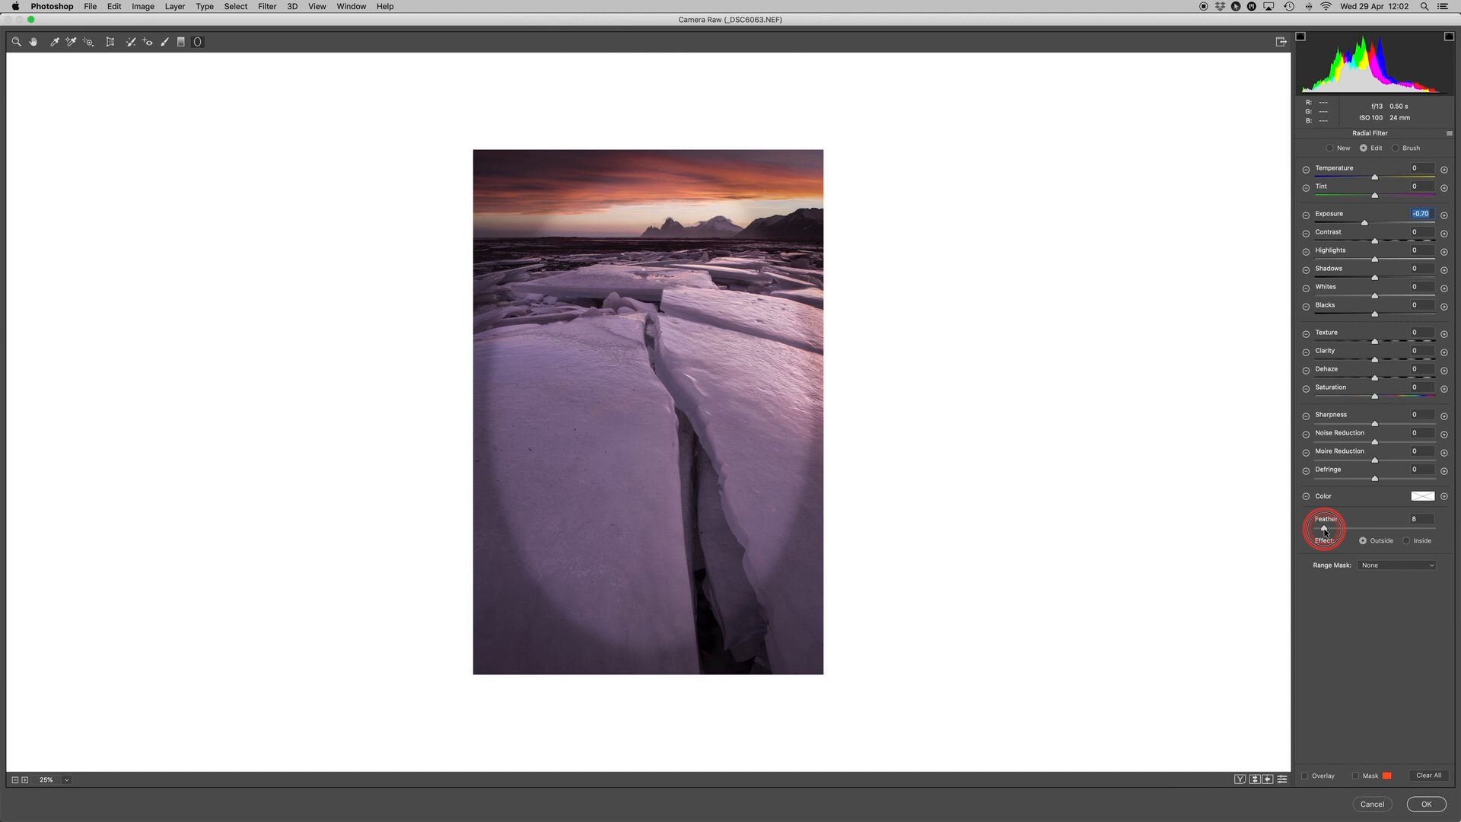
drag(1325, 532, 1337, 531)
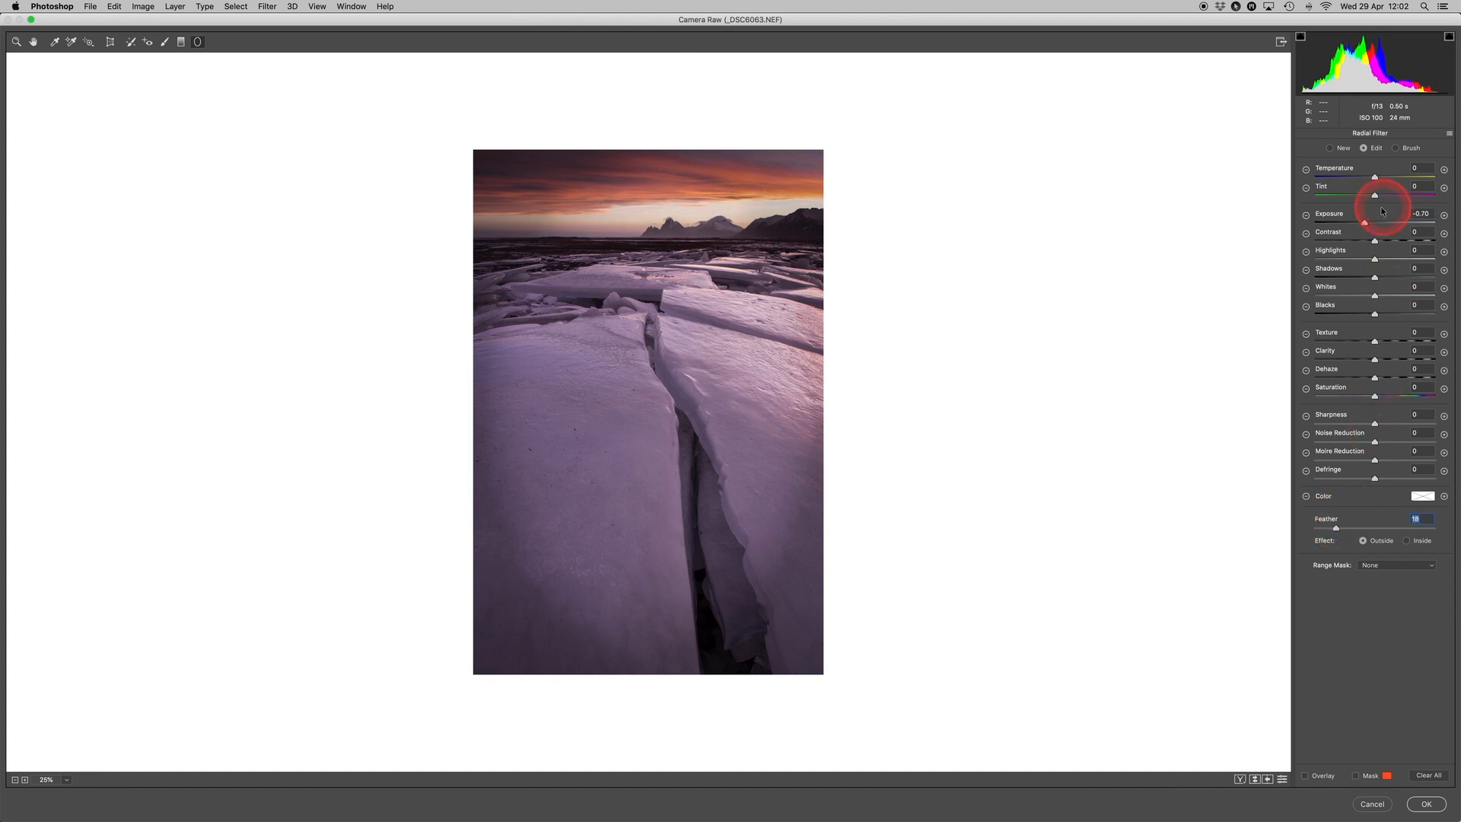
drag(1365, 224, 1372, 224)
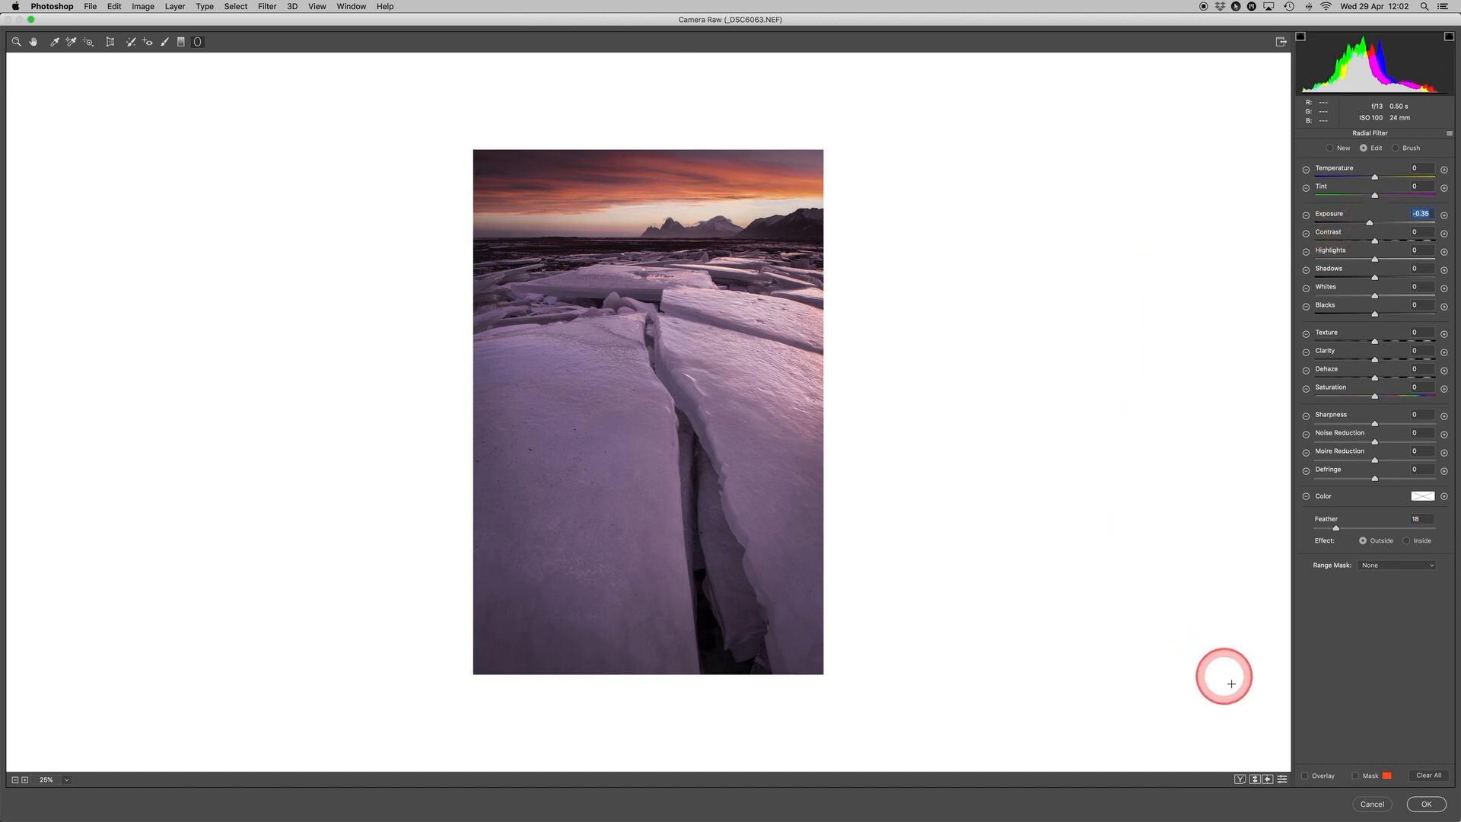
- Compare the photo with and without the radial filter's adjustments
click(1283, 782)
click(1283, 781)
click(1283, 781)
click(1283, 781)
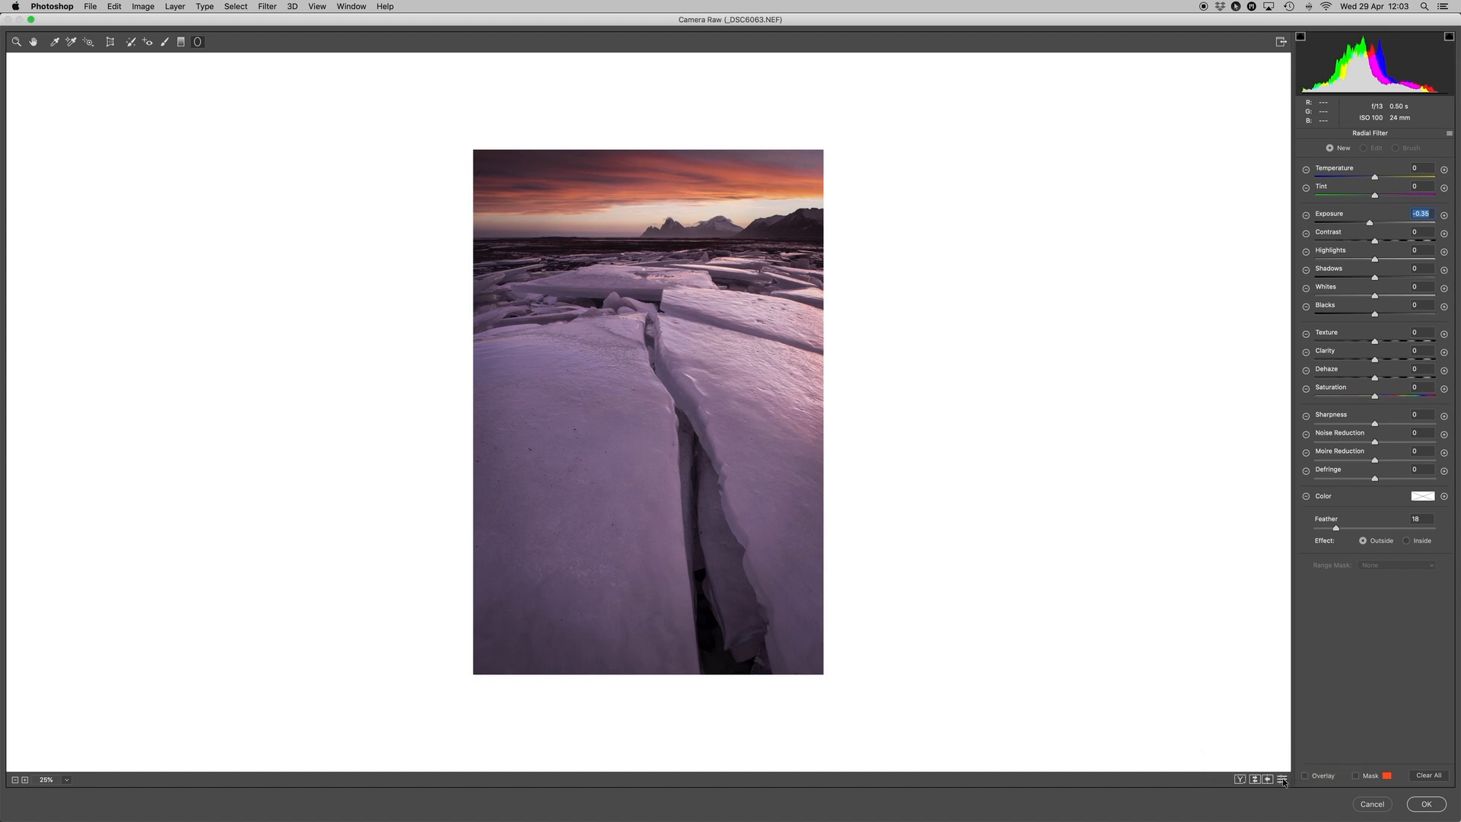
click(960, 538)
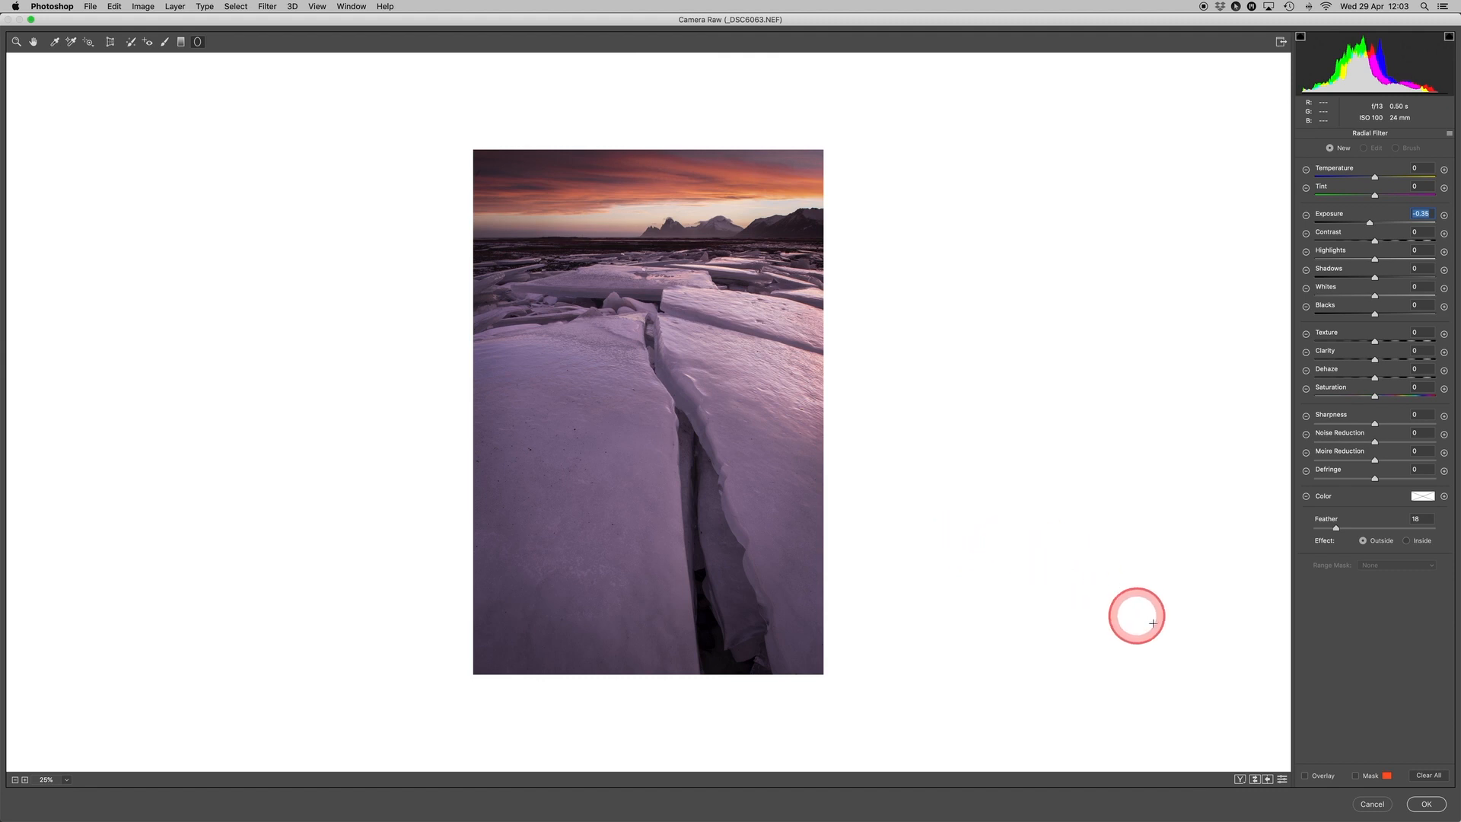
- Show the filter overlay again, select the radial filter by its centre pin and delete it
click(1306, 775)
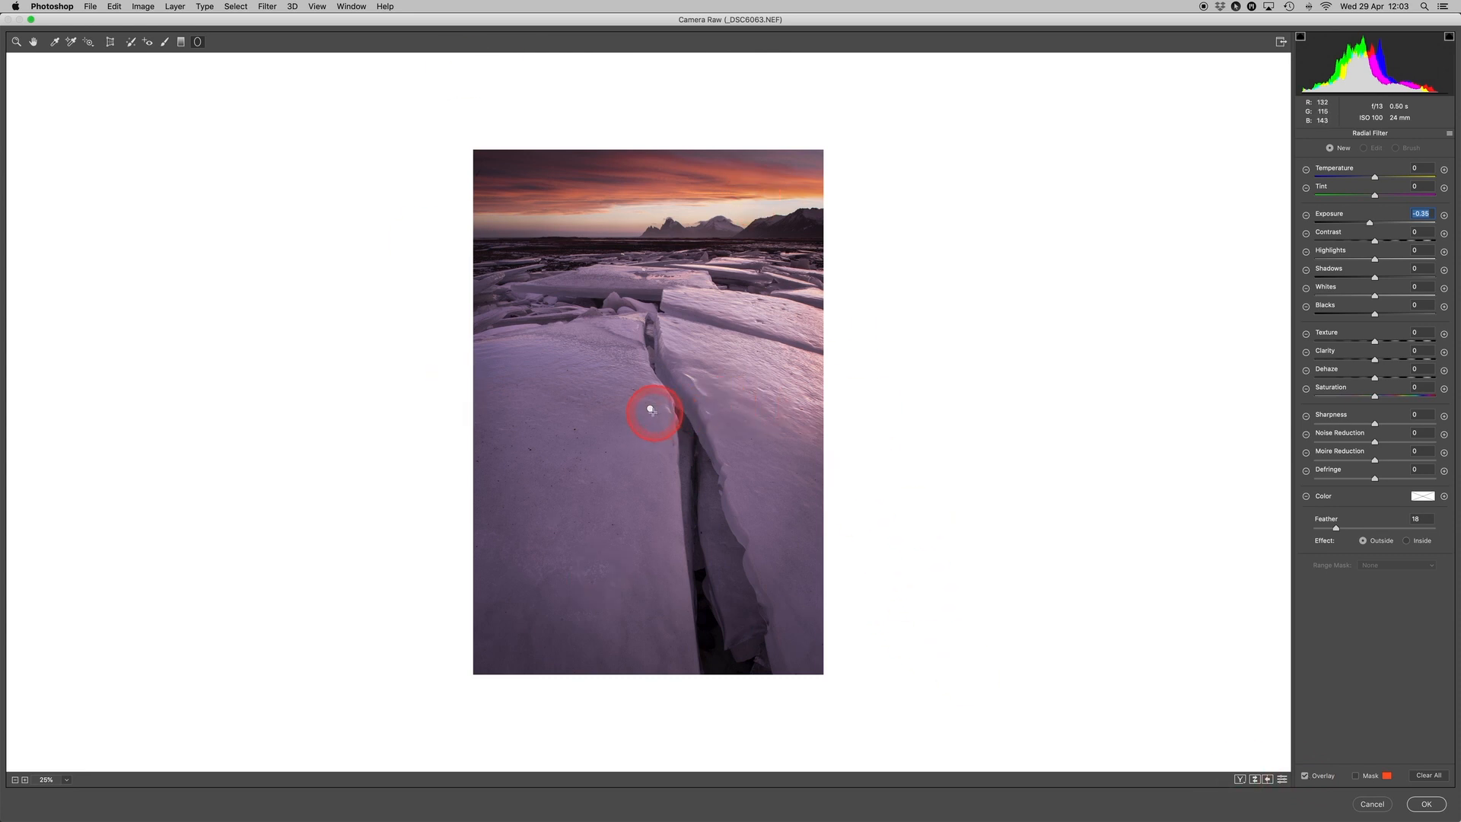
mouse_move(651, 411)
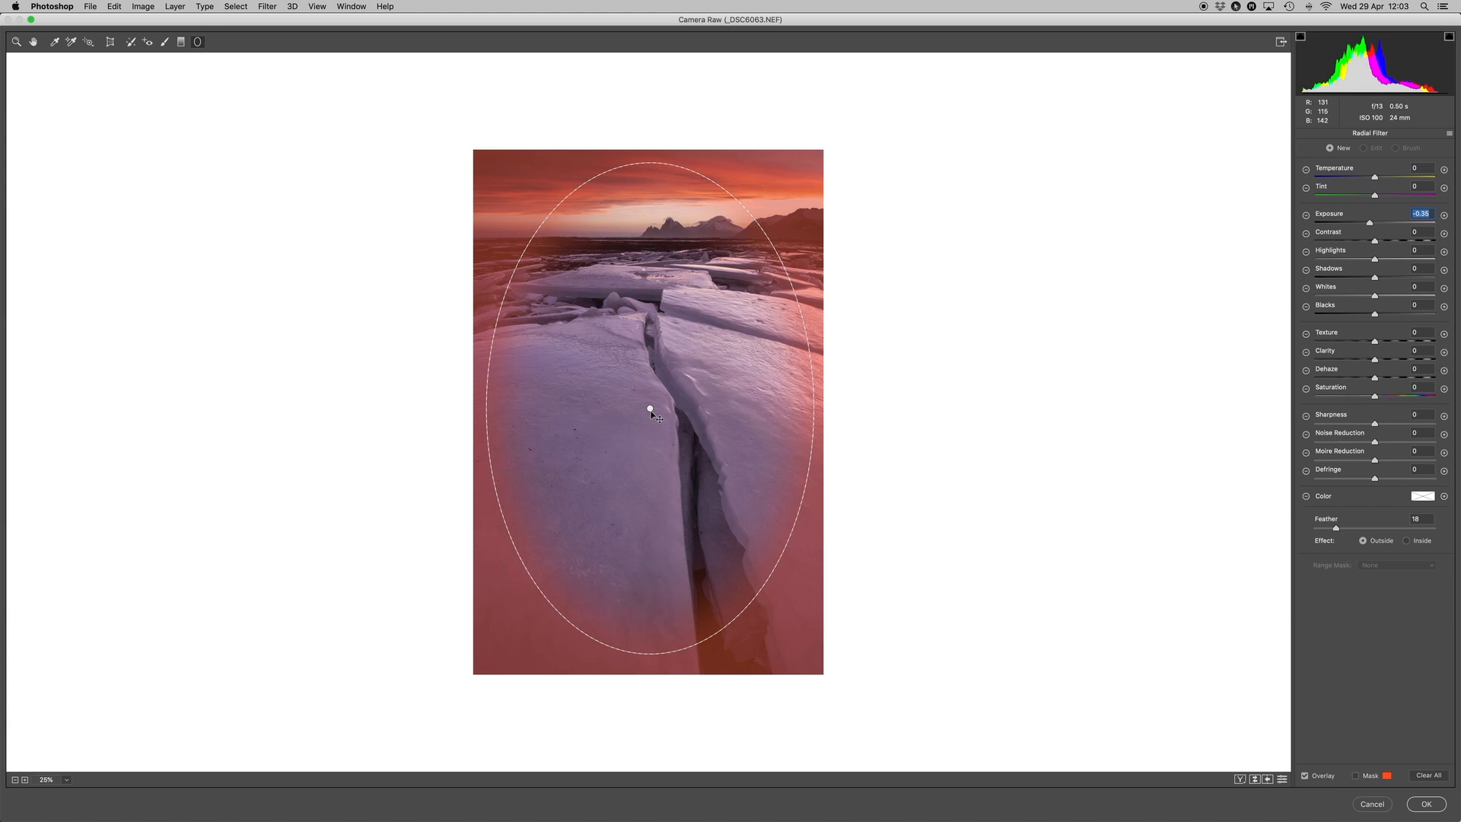
click(653, 416)
click(651, 410)
click(651, 411)
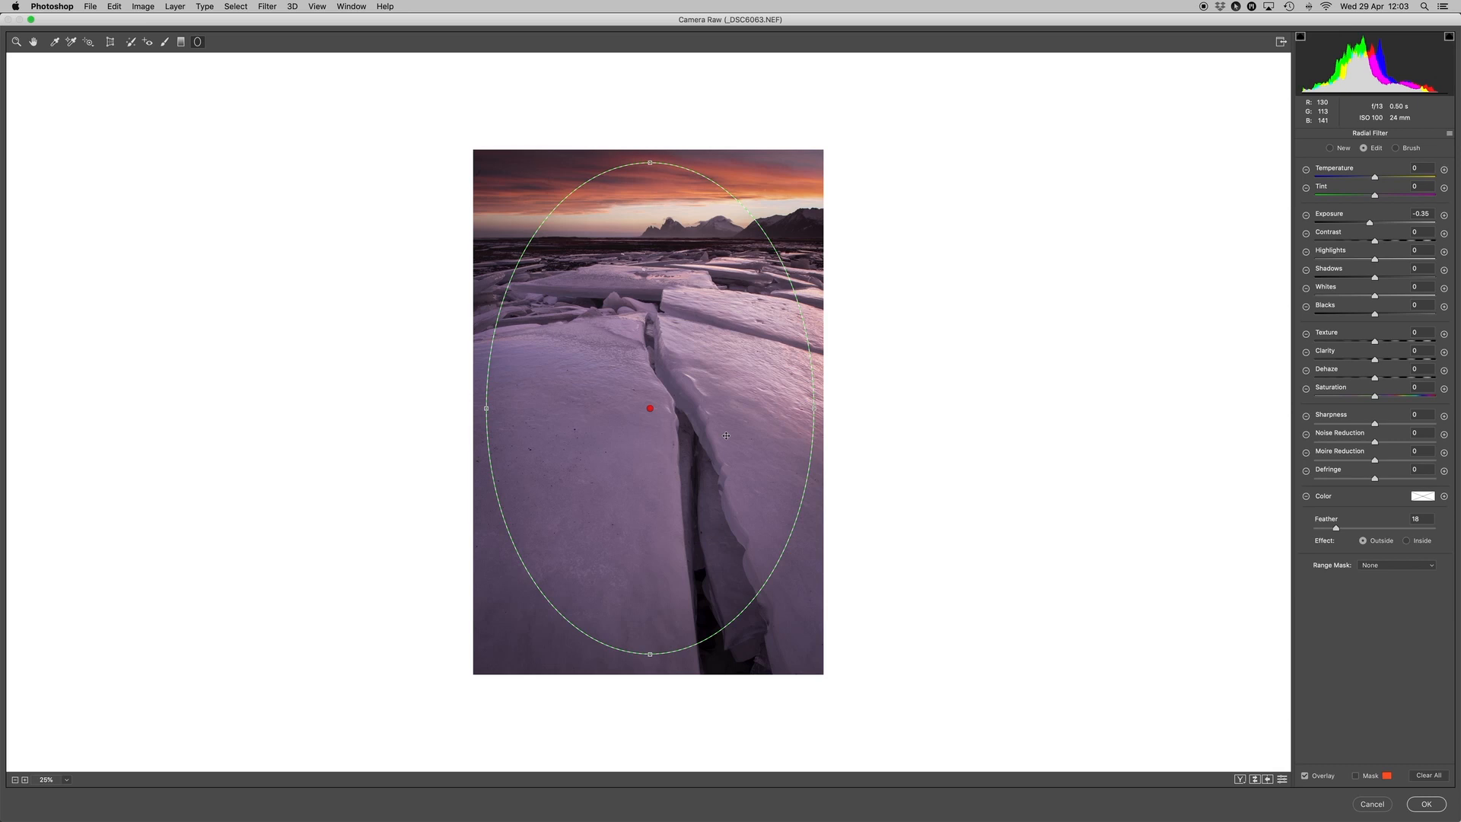
key(Delete)
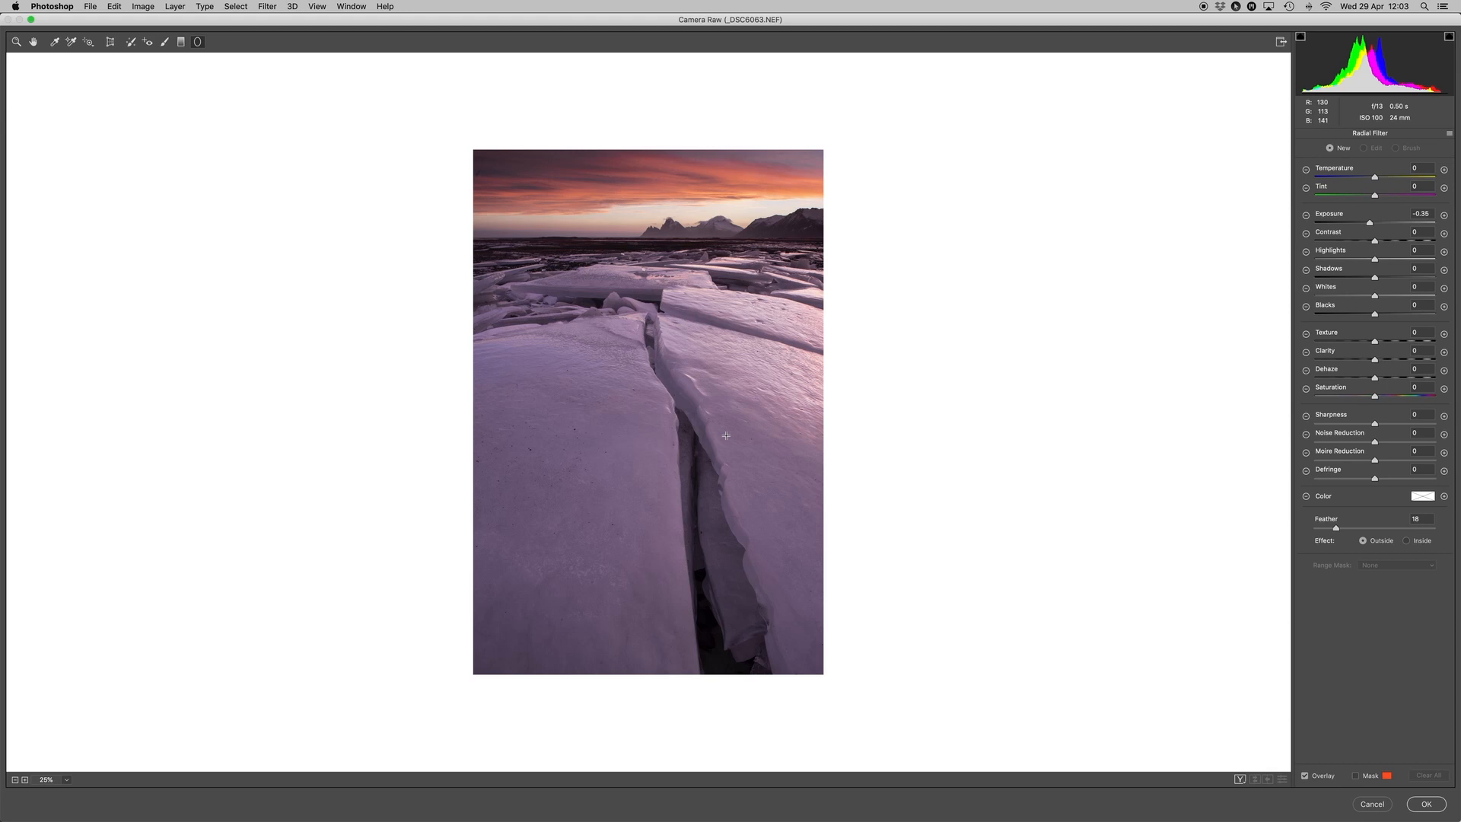
- Reset the local correction settings and set the effect for the new radial filter to Inside
click(1448, 137)
click(1397, 160)
click(1406, 540)
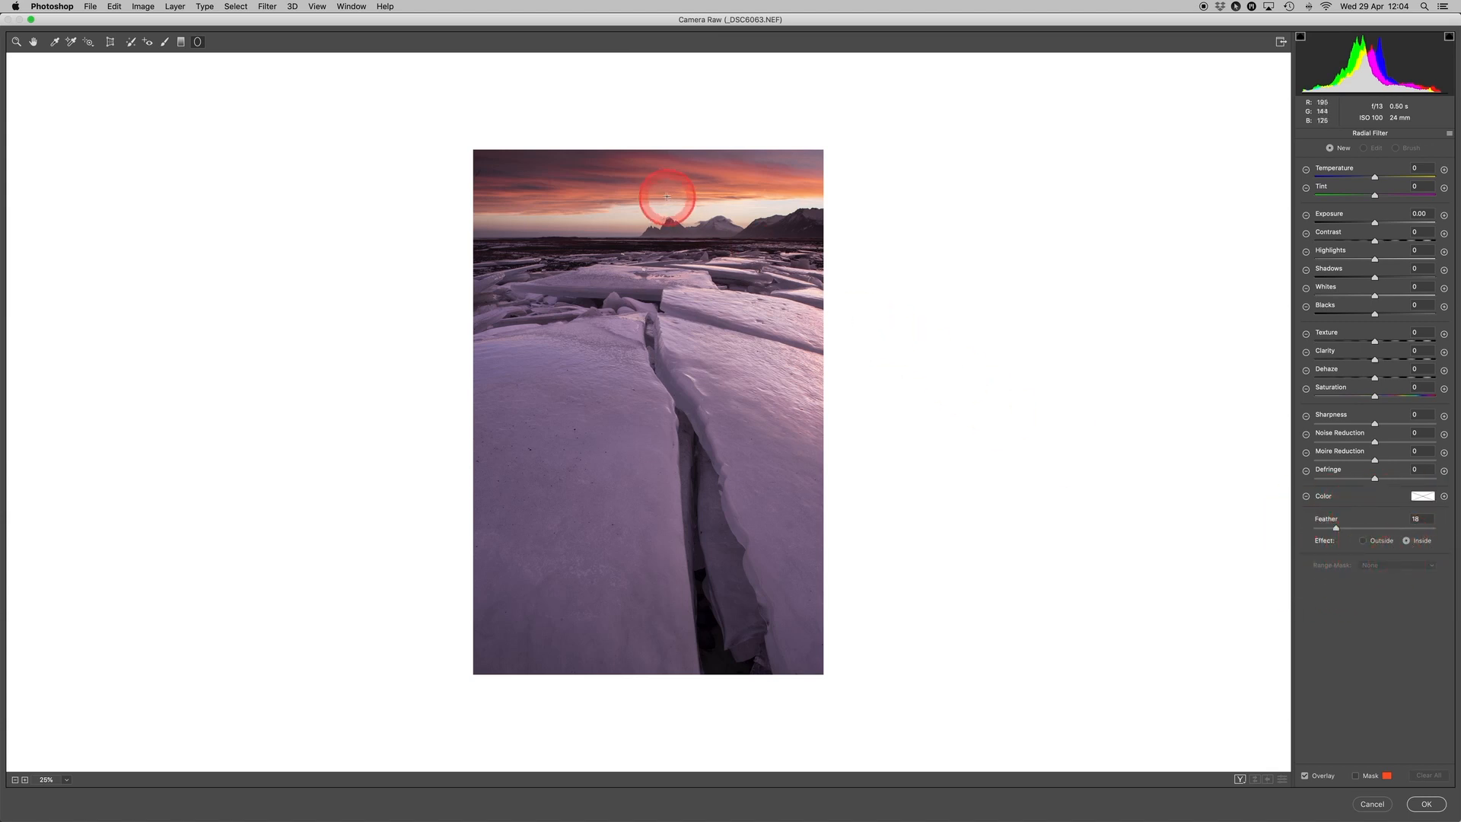
- Draw a wide radial filter over the sky, centred and extending past both photo edges, with its lower edge just below the horizon
mouse_move(569, 126)
mouse_down()
mouse_move(617, 158)
mouse_move(726, 181)
mouse_up()
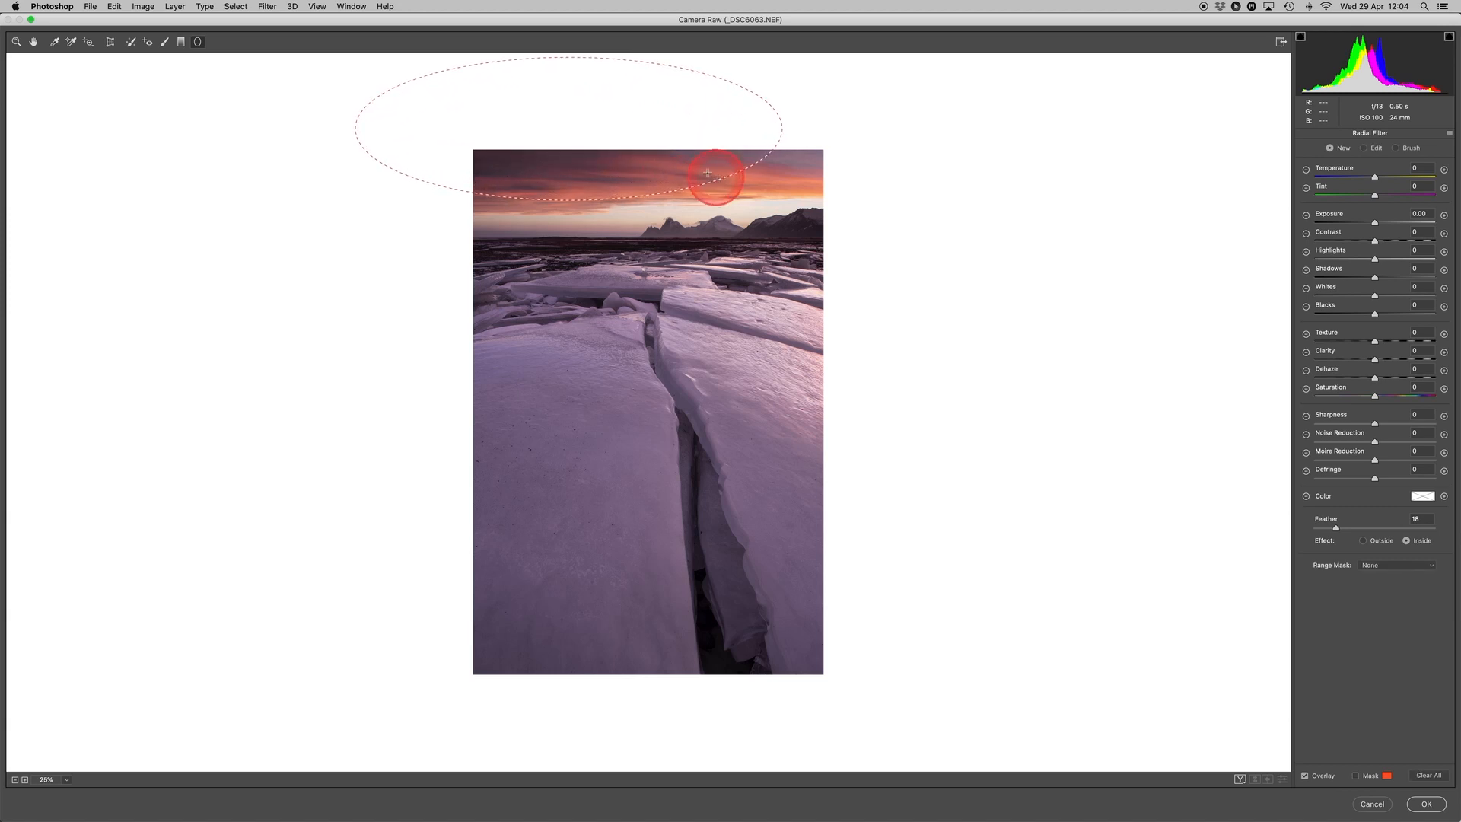
drag(651, 141, 733, 170)
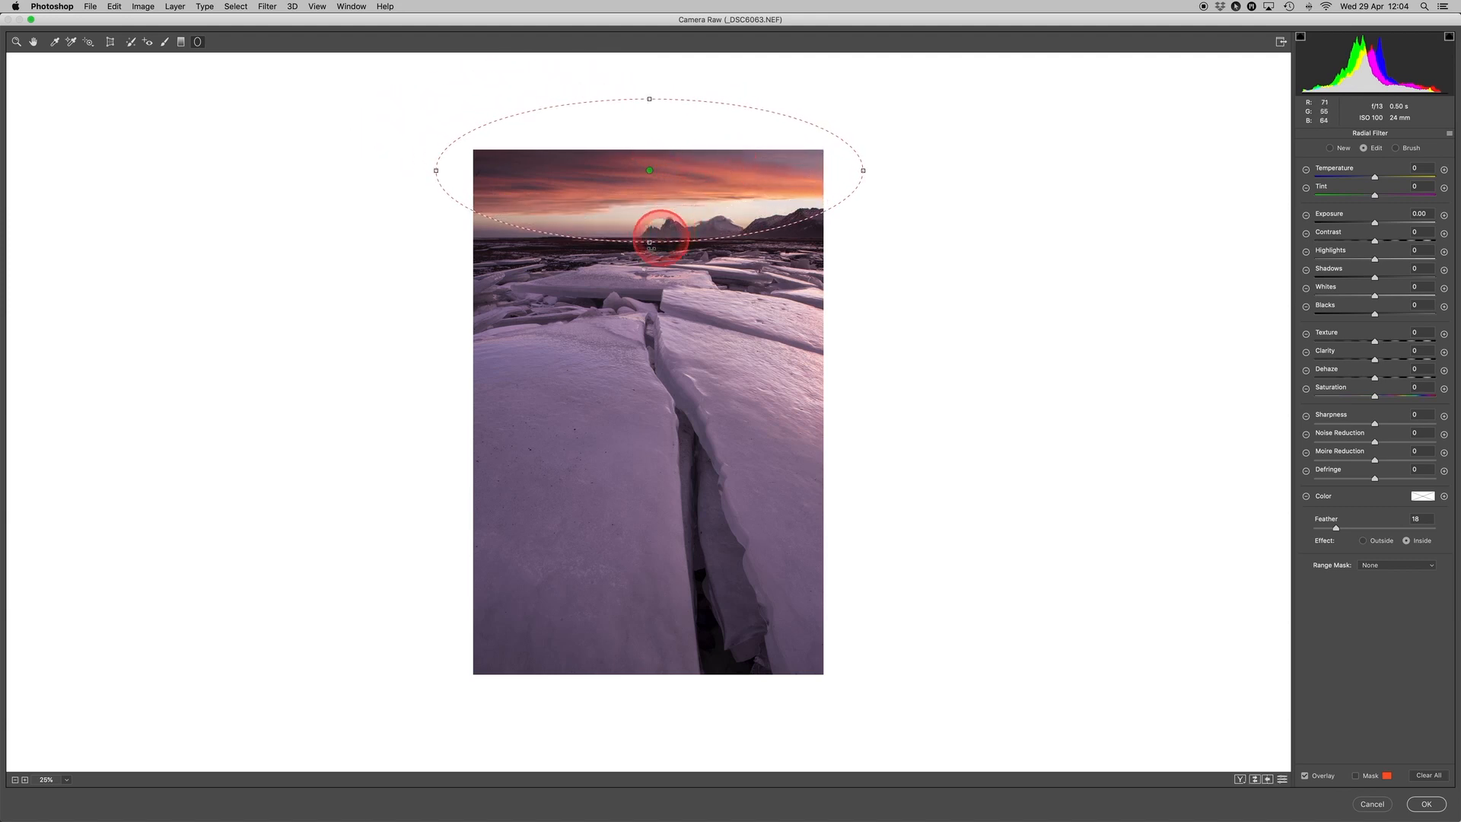
drag(650, 244, 650, 256)
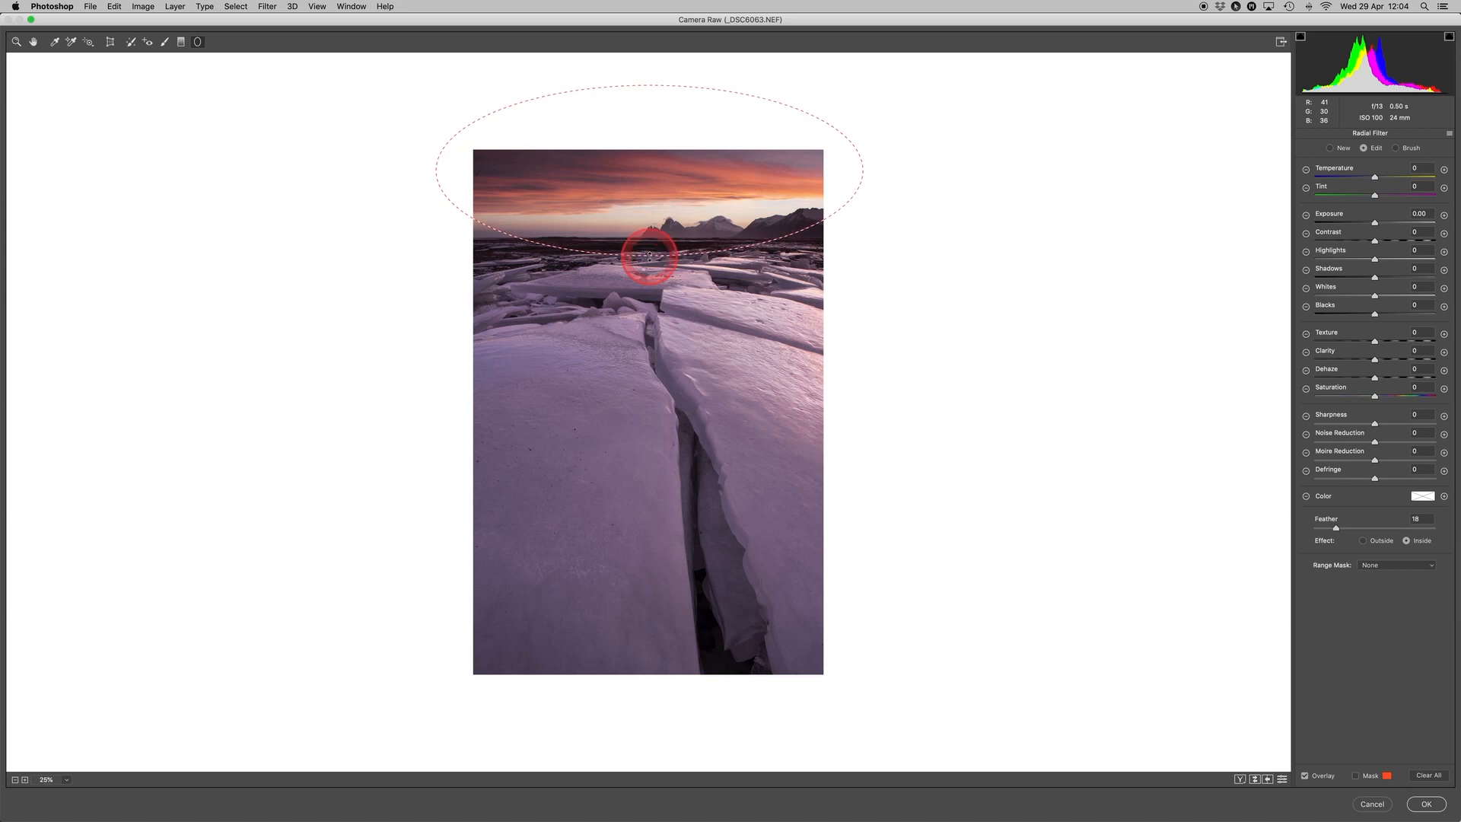
drag(868, 170, 877, 171)
drag(767, 150, 767, 170)
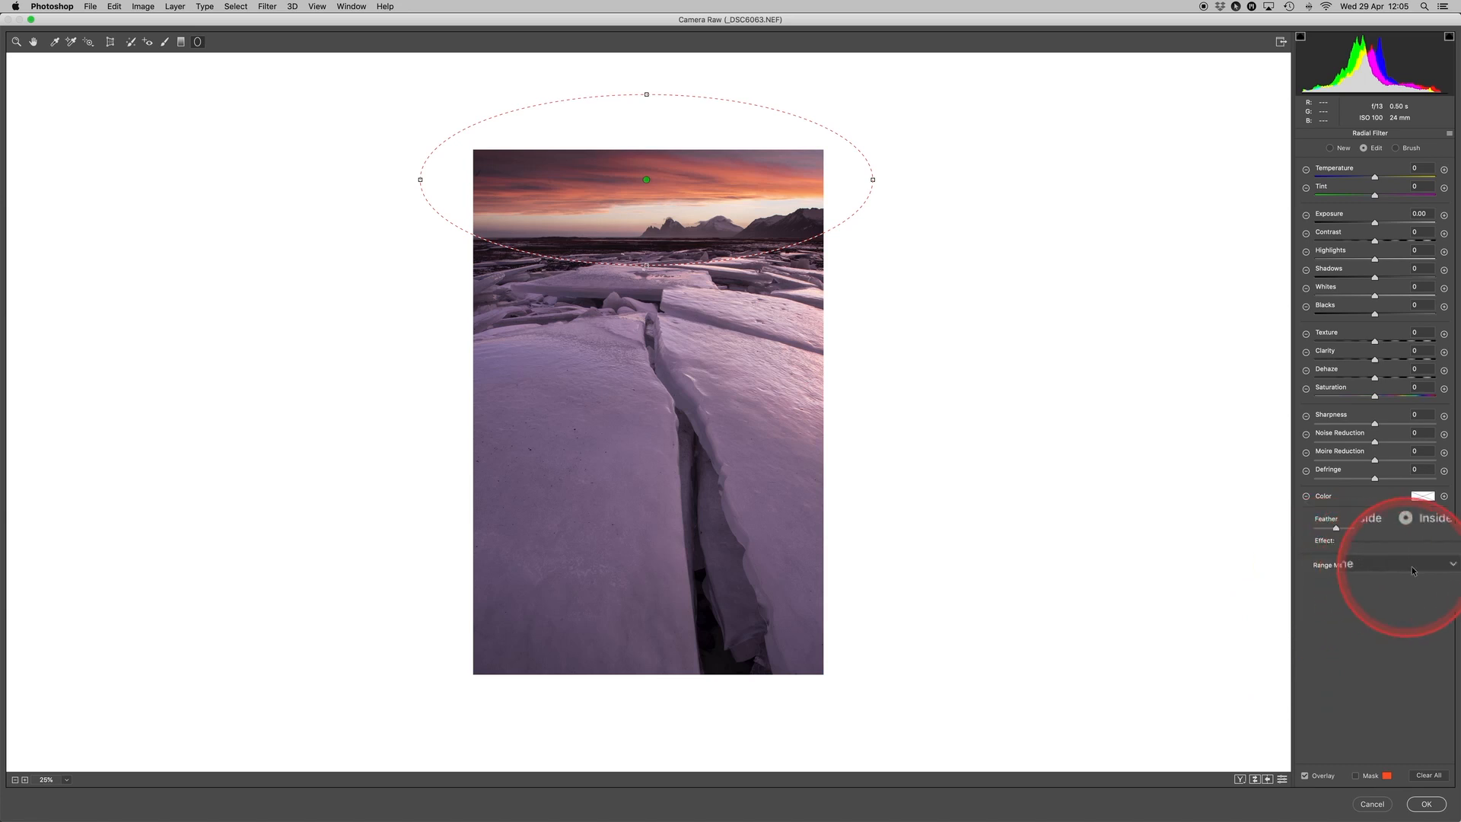
- Set the radial filter's range mask to Color and sample two orange-pink tones in the sky above the mountains
click(1381, 567)
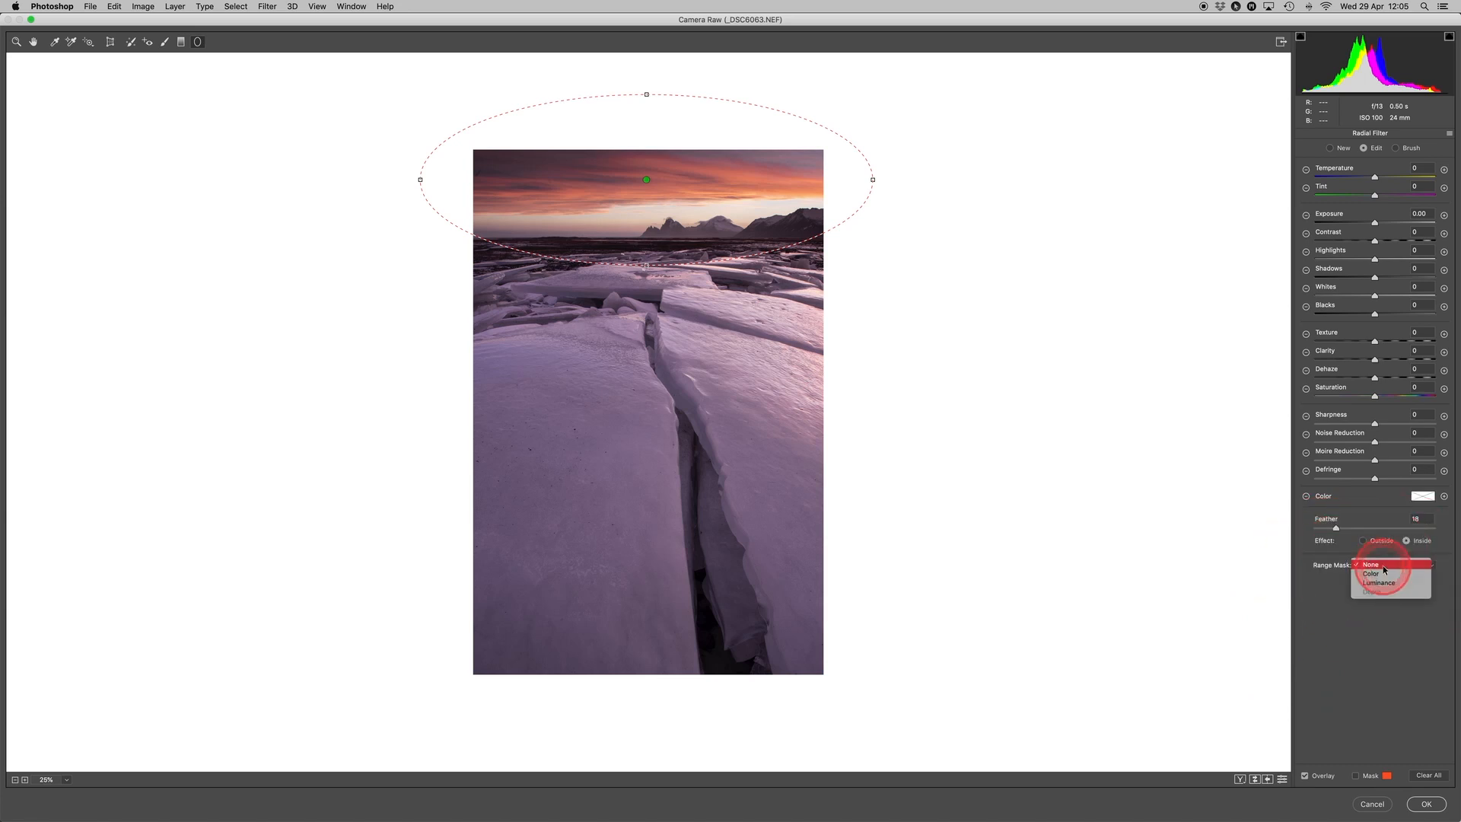
click(1376, 574)
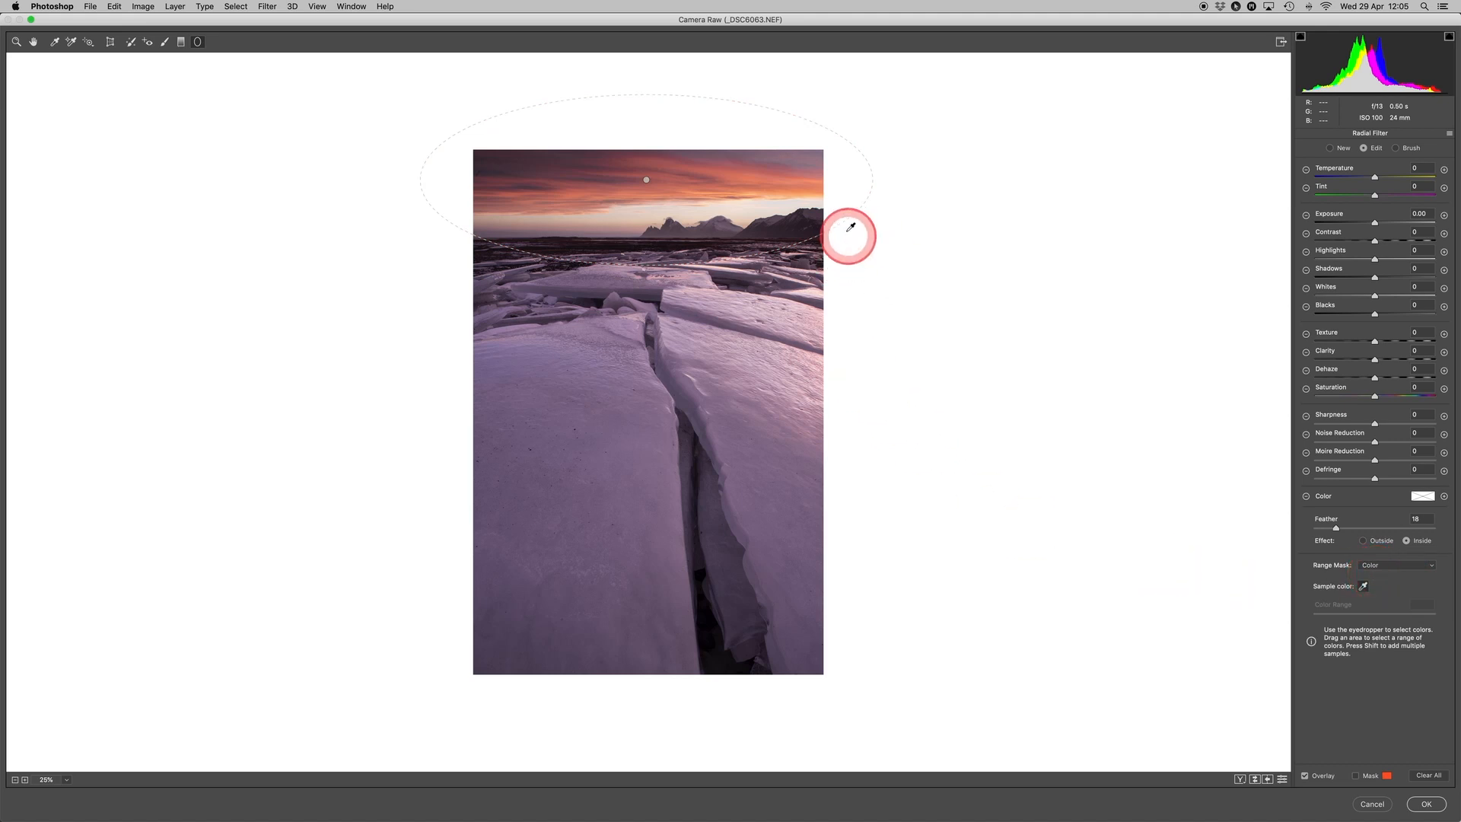
click(782, 183)
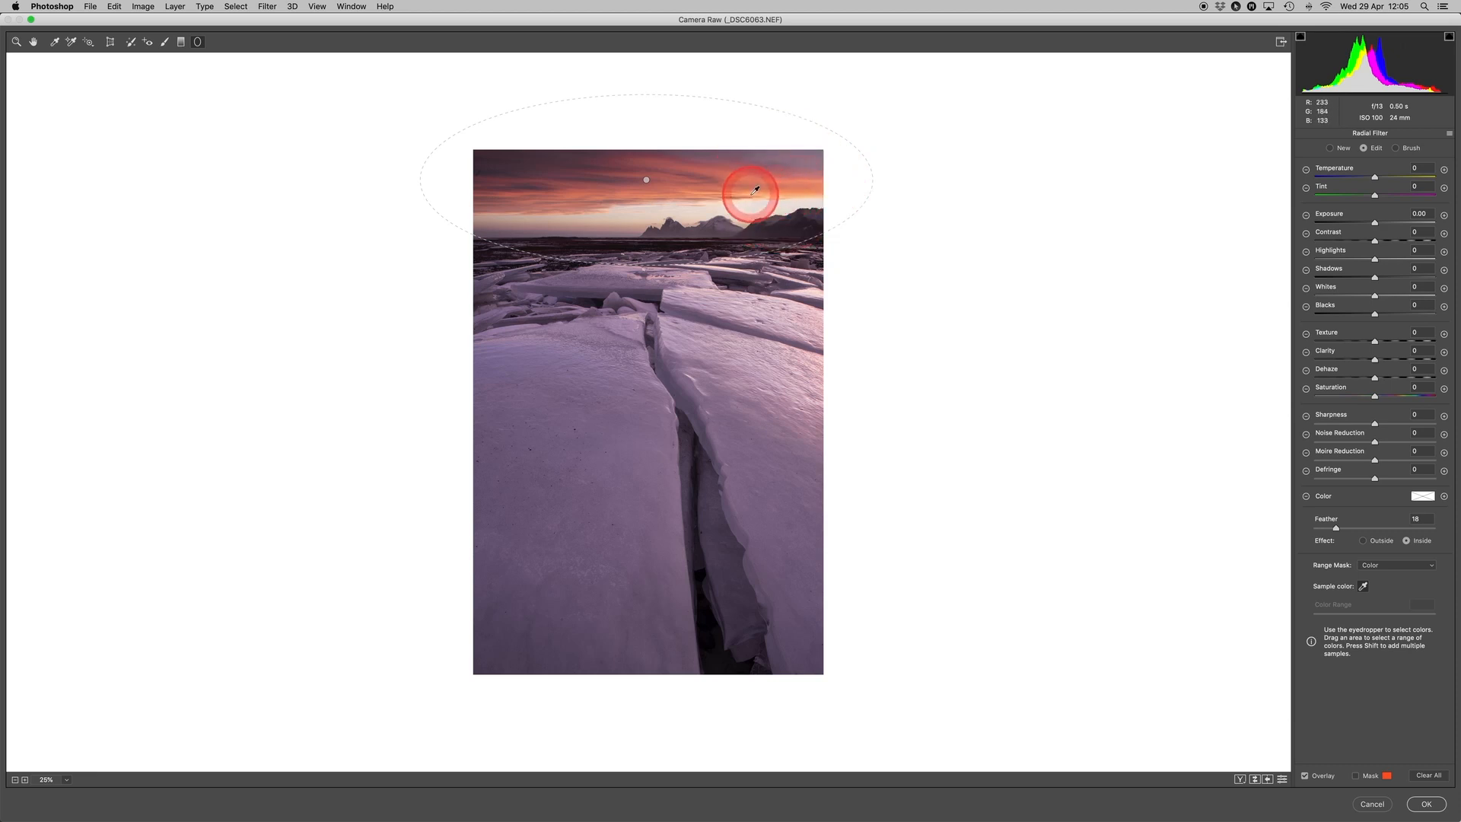
click(754, 191)
drag(902, 222, 689, 187)
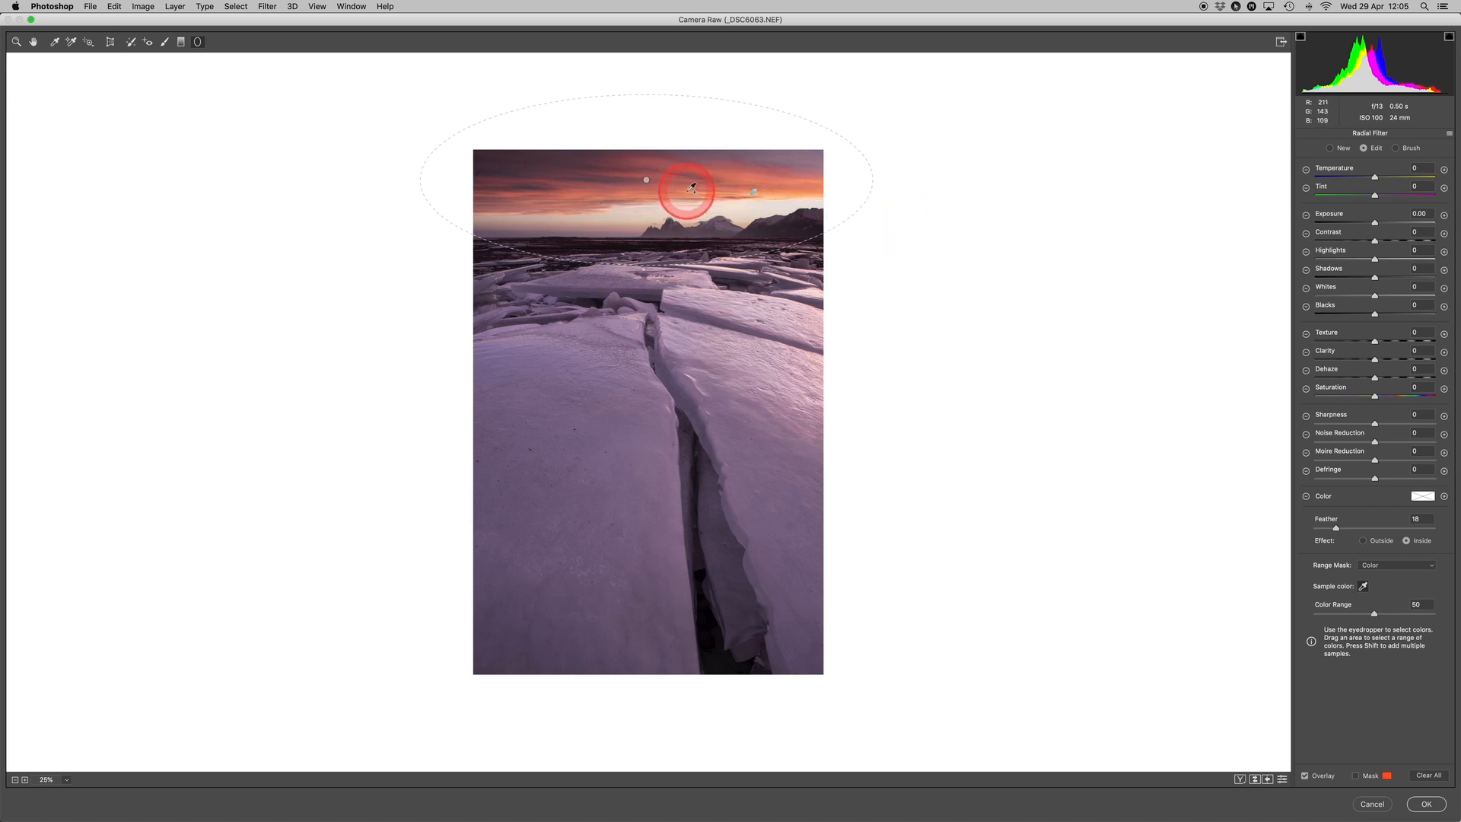
drag(1039, 273, 1040, 273)
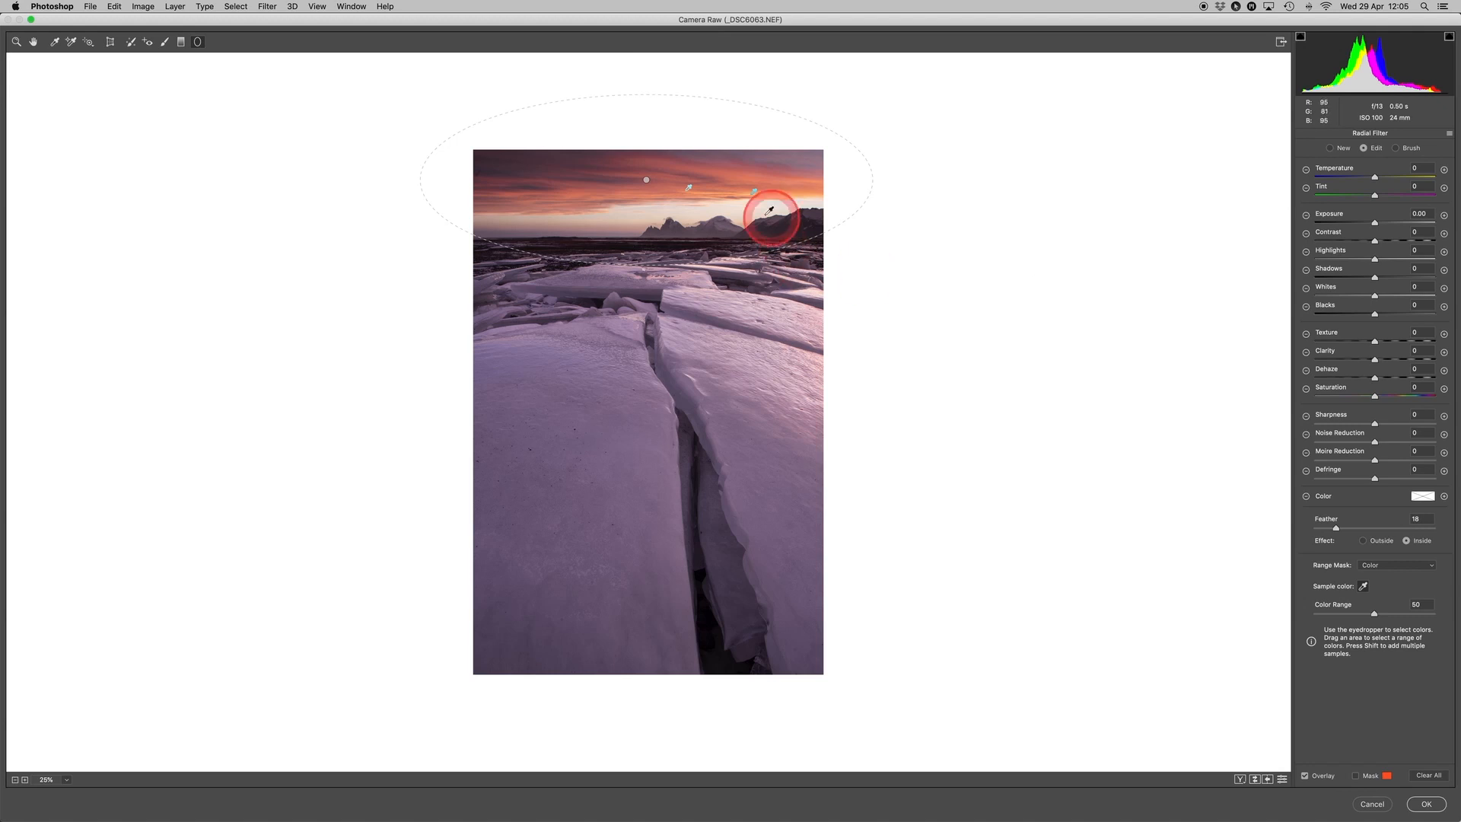
click(753, 193)
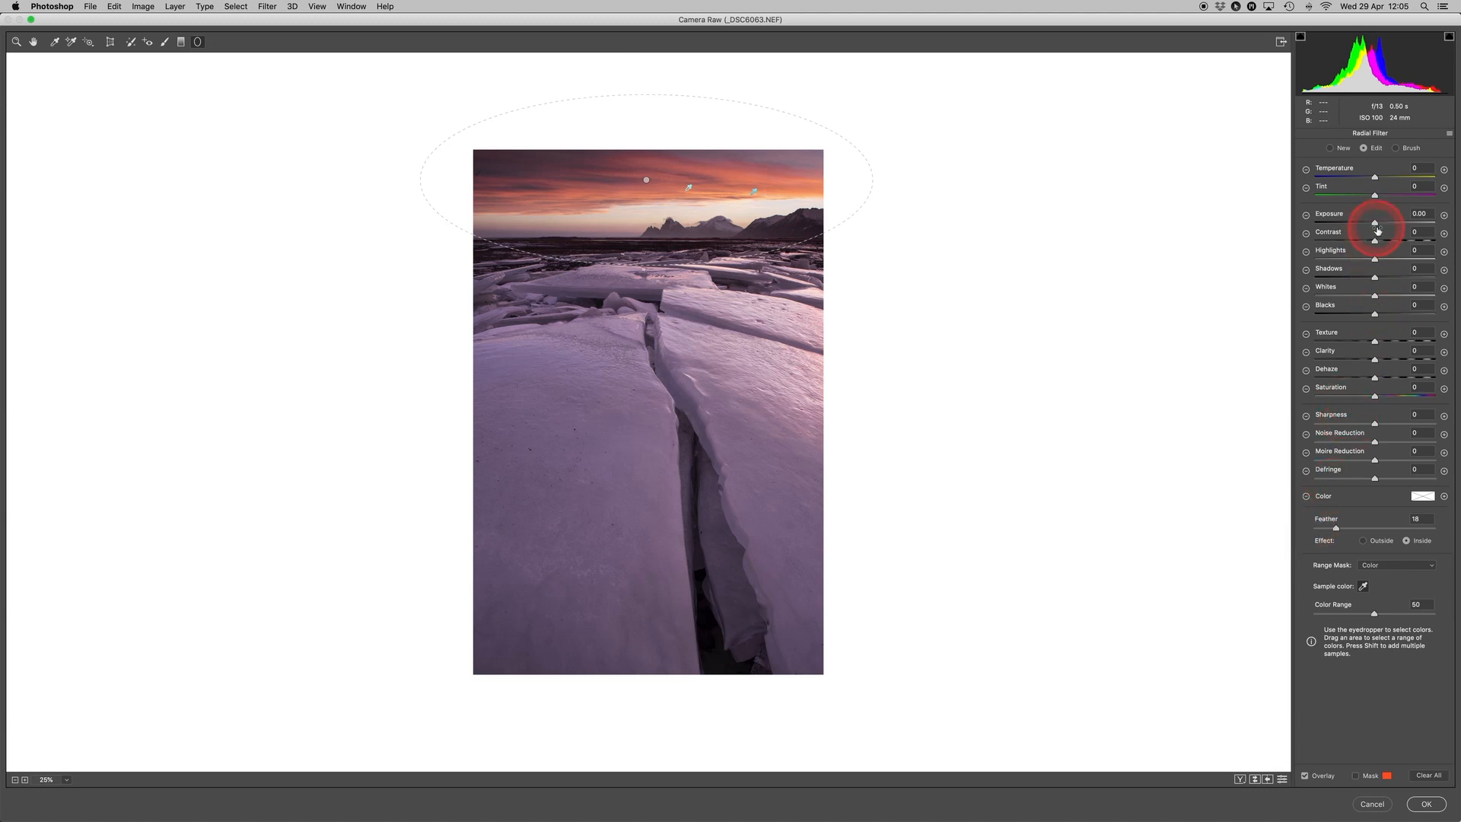
- Raise the sky filter's exposure to +0.50 and compare the photo with and without the radial filter adjustment
drag(1376, 224, 1382, 225)
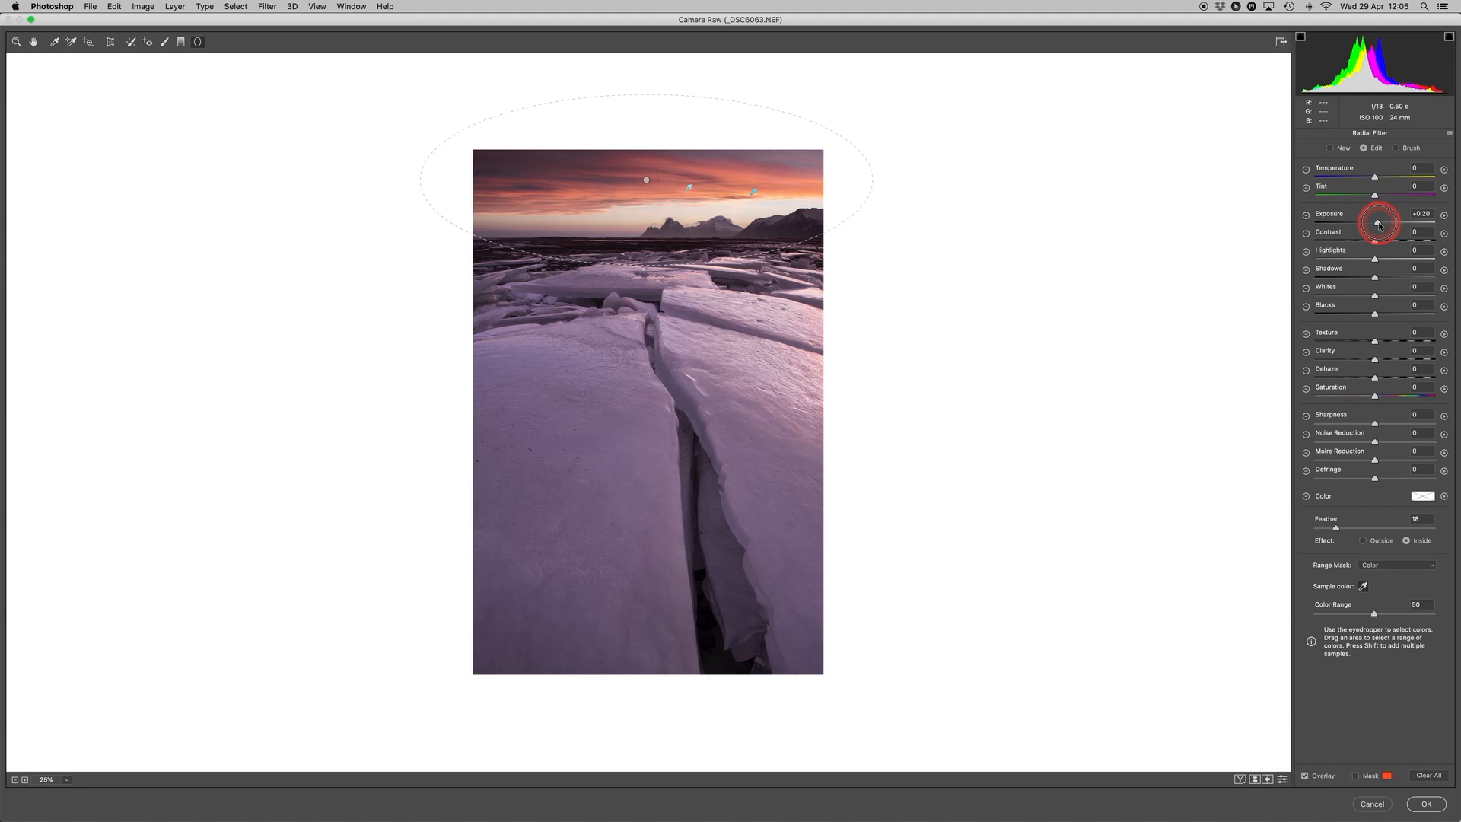
drag(1382, 226, 1383, 226)
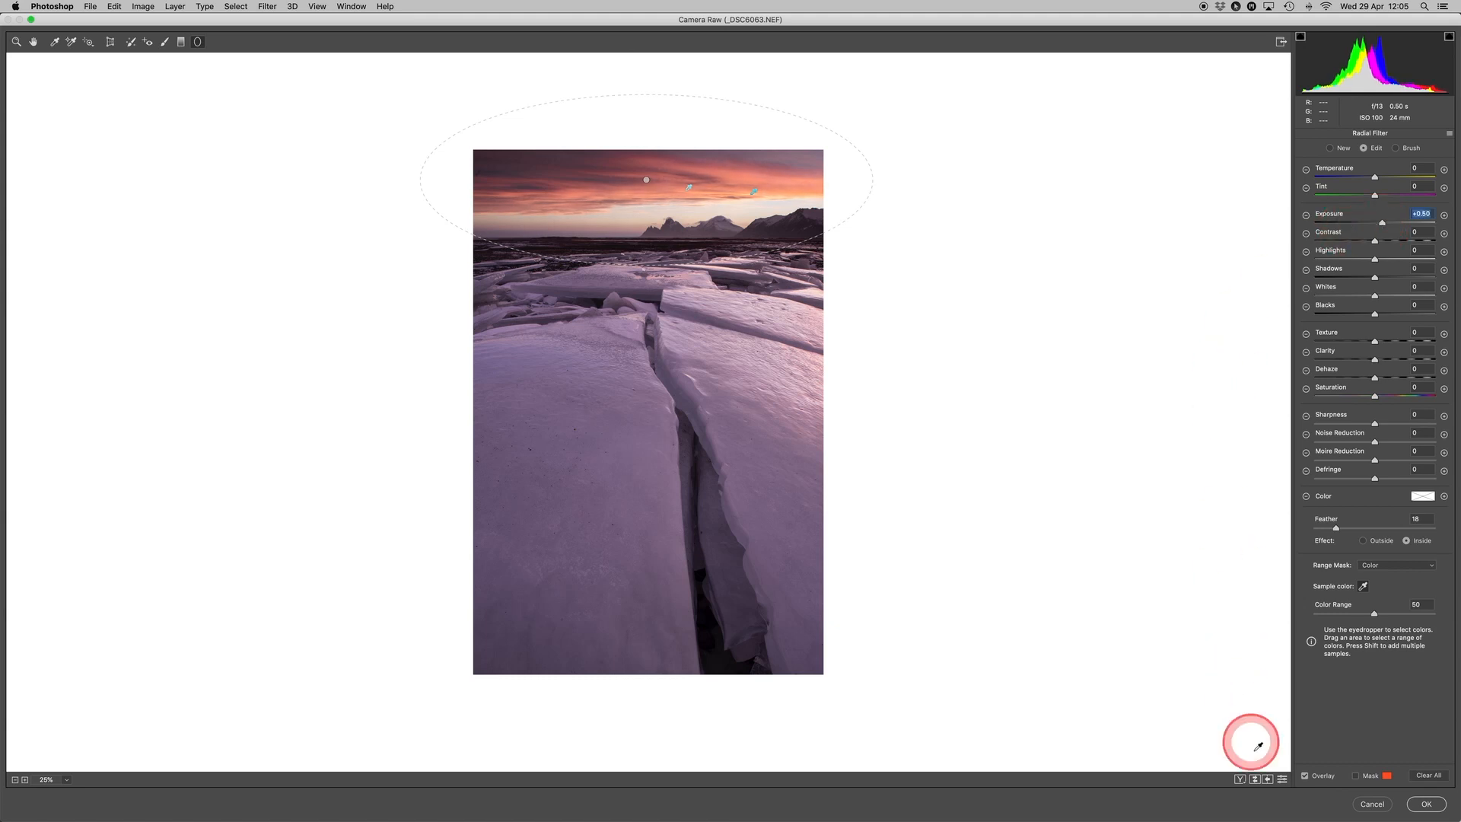
click(1283, 780)
click(1283, 780)
click(1283, 781)
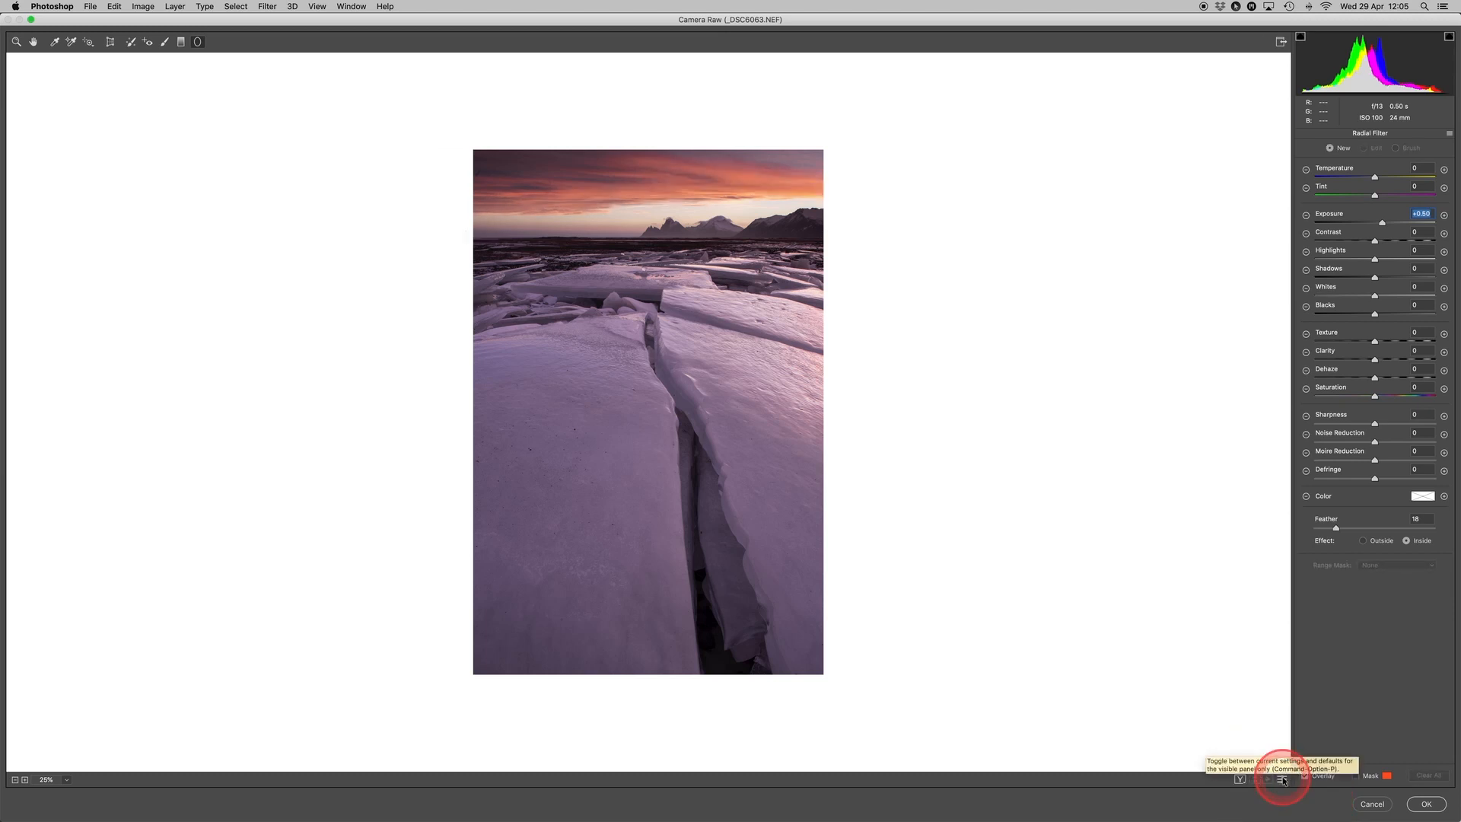
click(1283, 781)
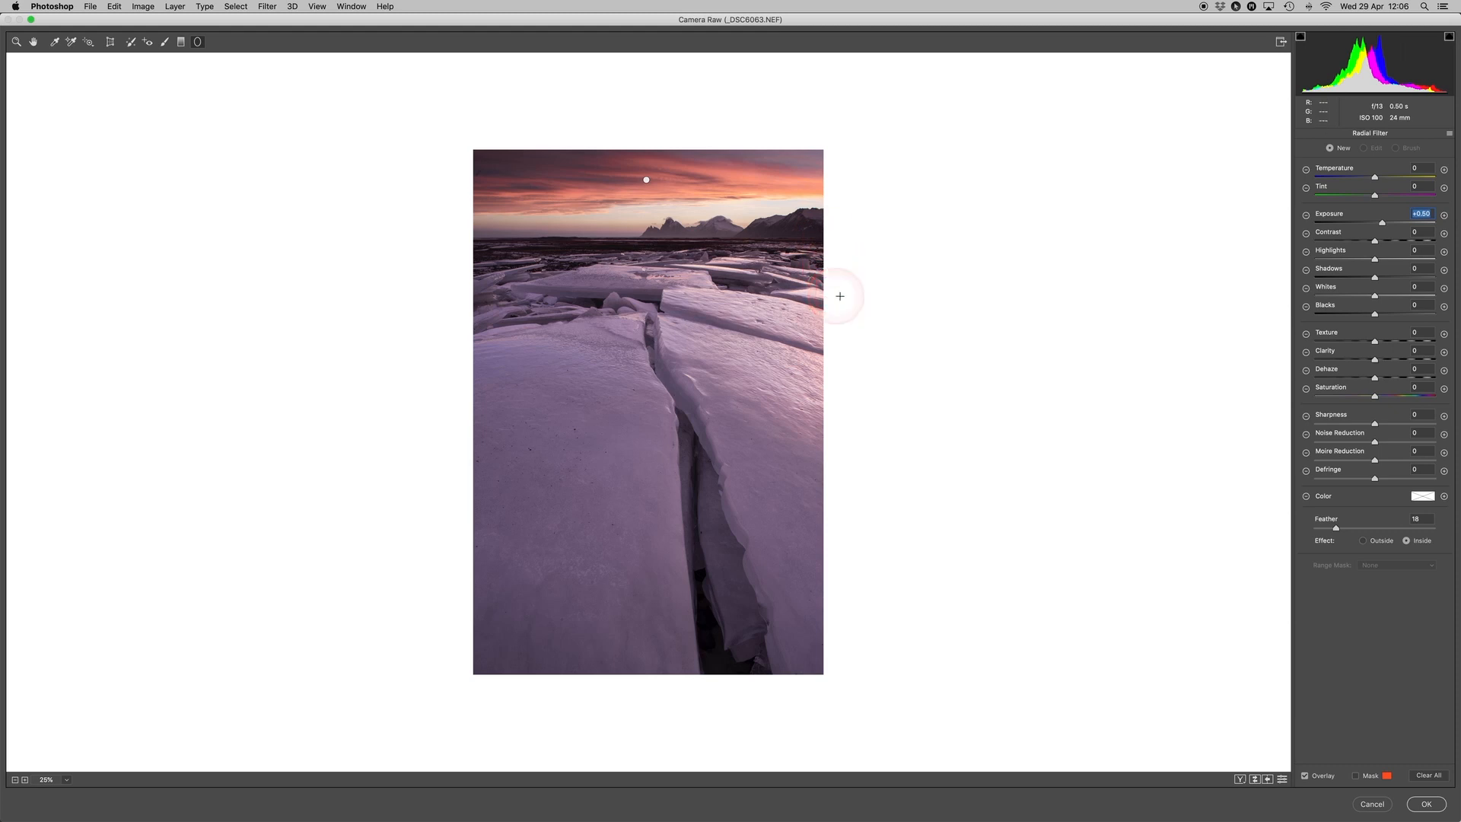
- Reset the local correction settings and draw a large radial filter over the foreground ice, extending past the photo's side and lower edges
click(1449, 133)
click(1425, 162)
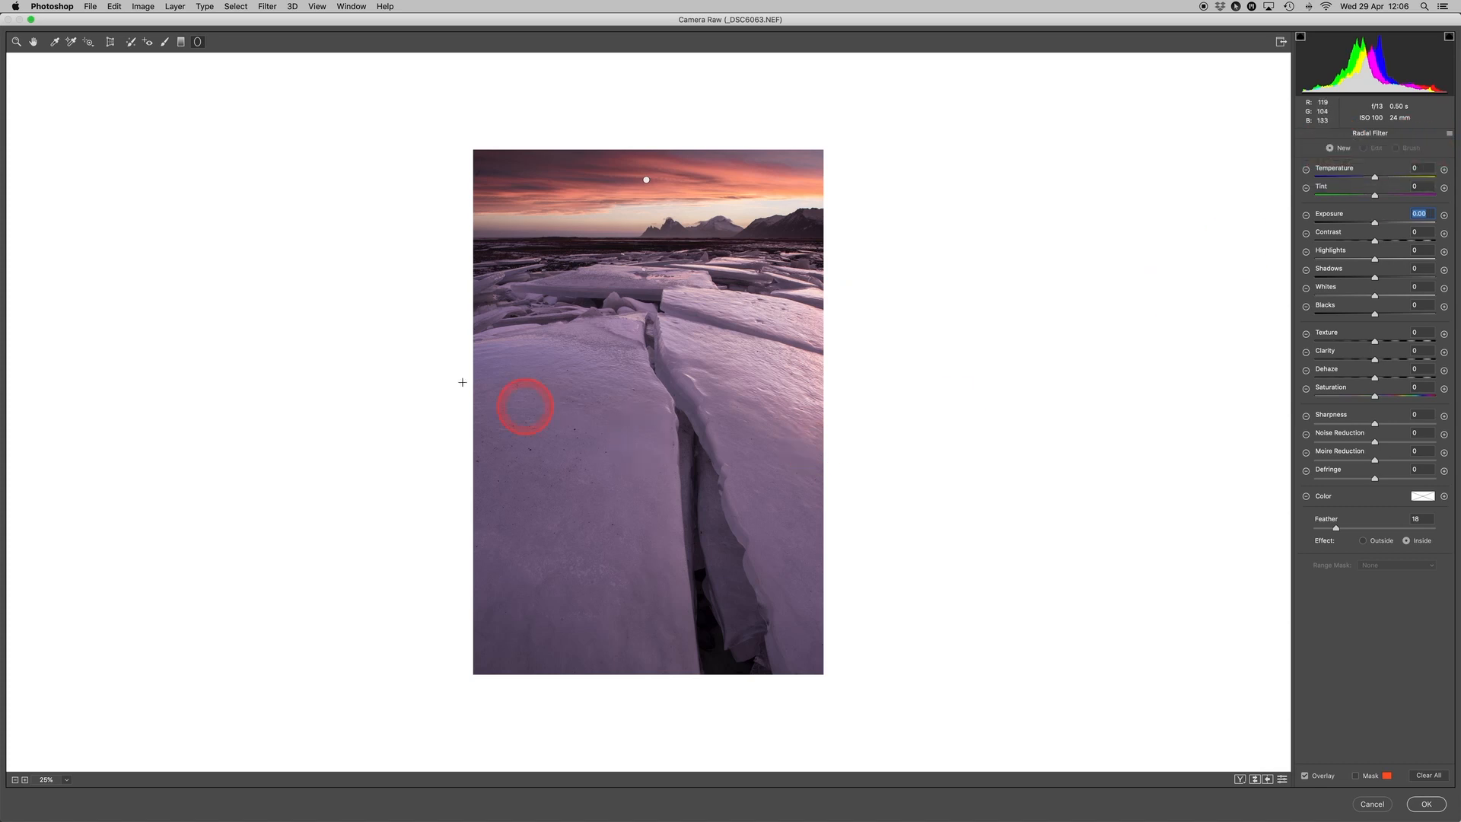
drag(554, 420, 646, 478)
drag(624, 346, 802, 496)
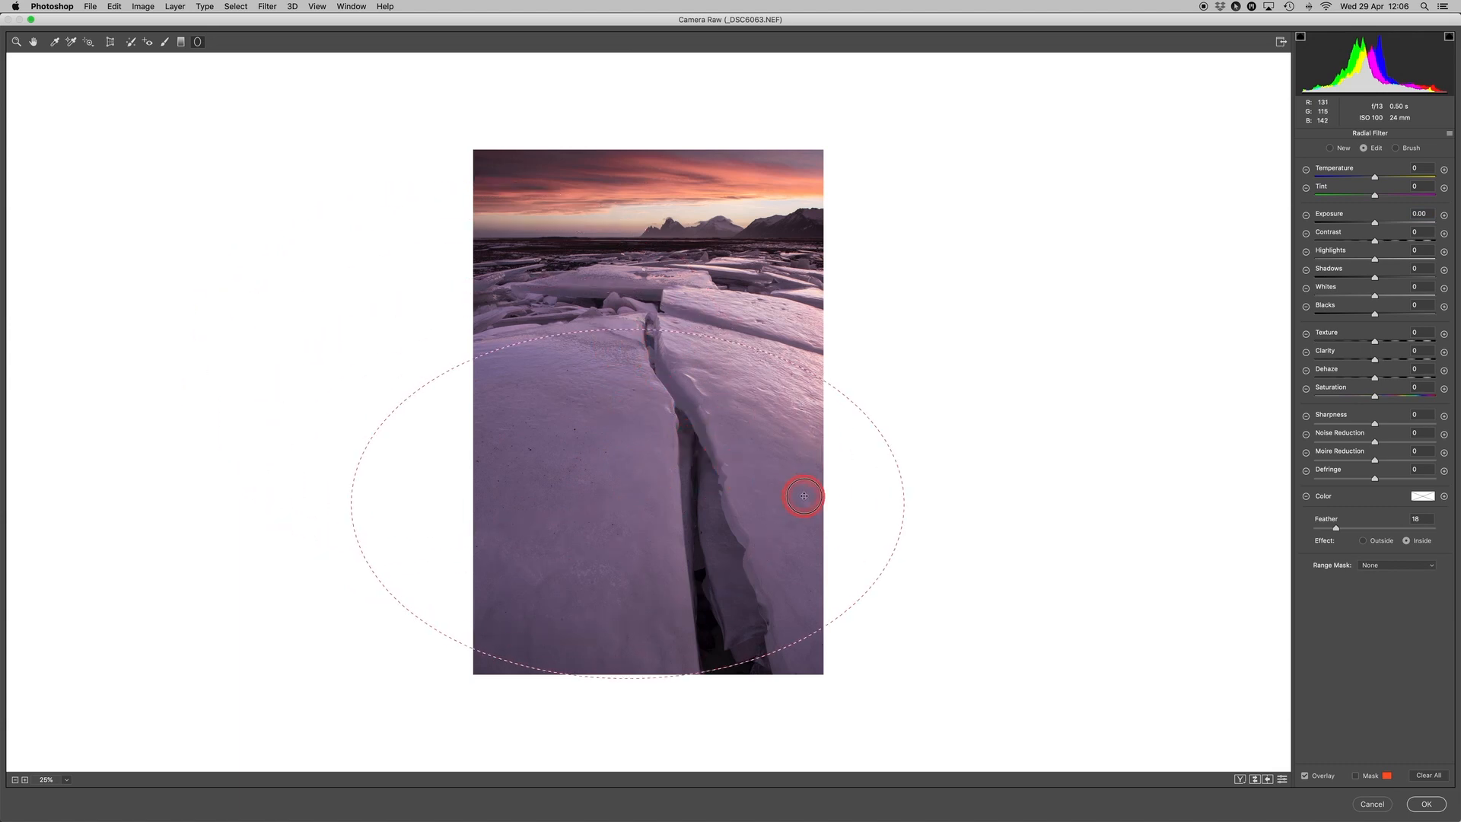
drag(905, 460, 926, 457)
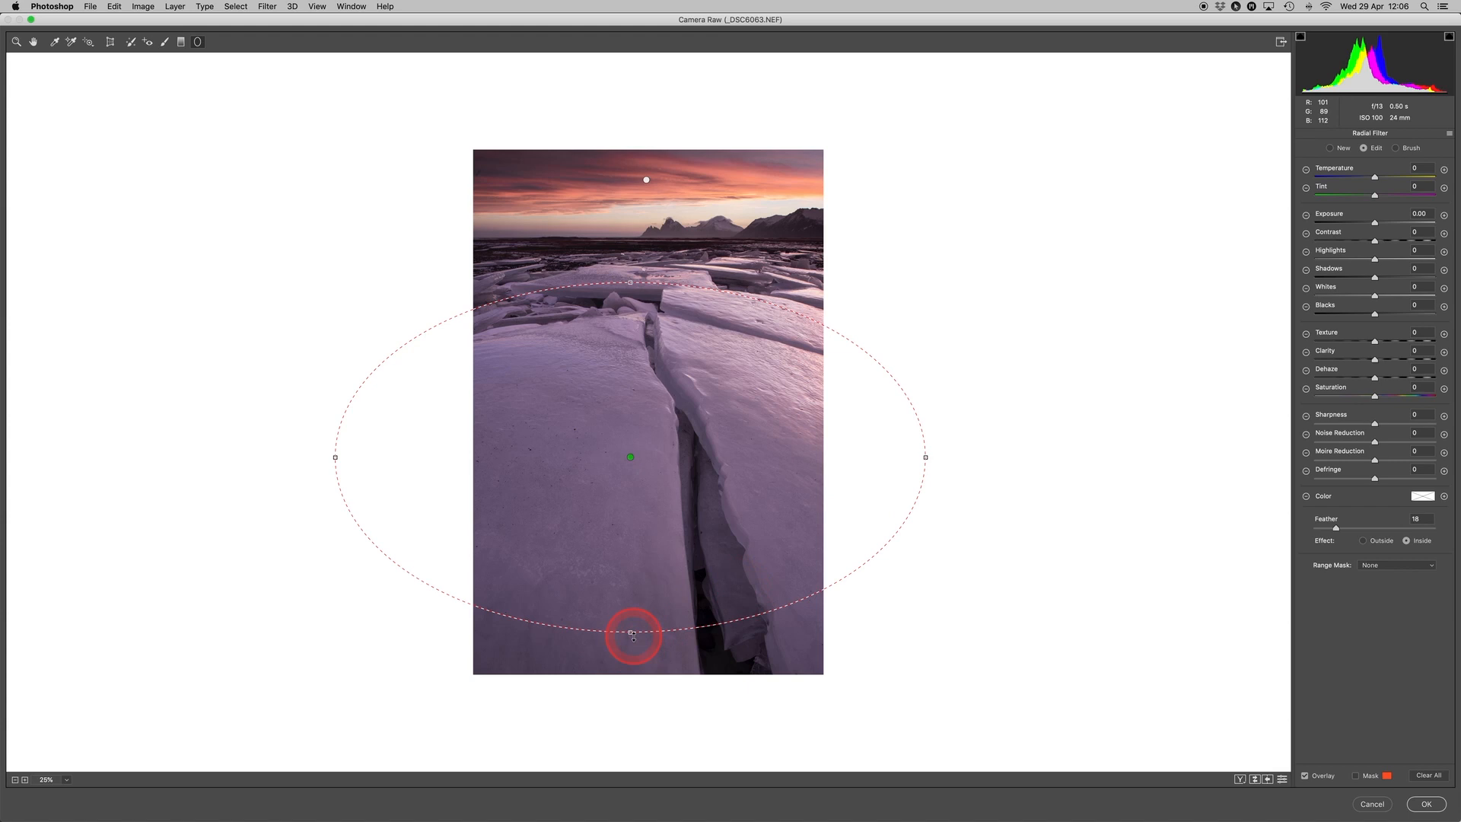
drag(630, 632, 646, 717)
drag(720, 464, 744, 530)
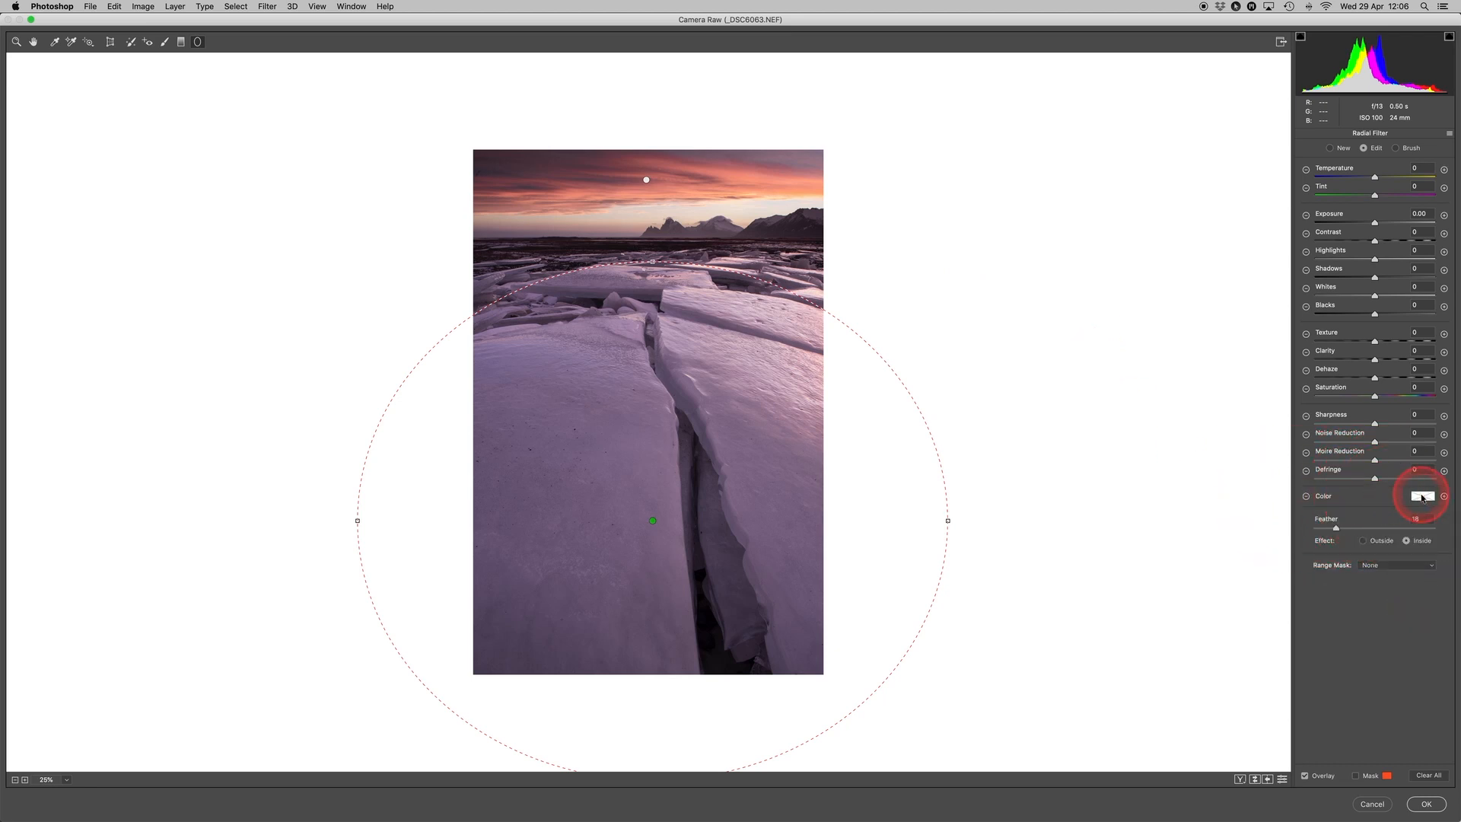
- Tint the foreground ice filter pale blue with hue 211 and saturation 15
click(1422, 498)
drag(779, 245, 1045, 111)
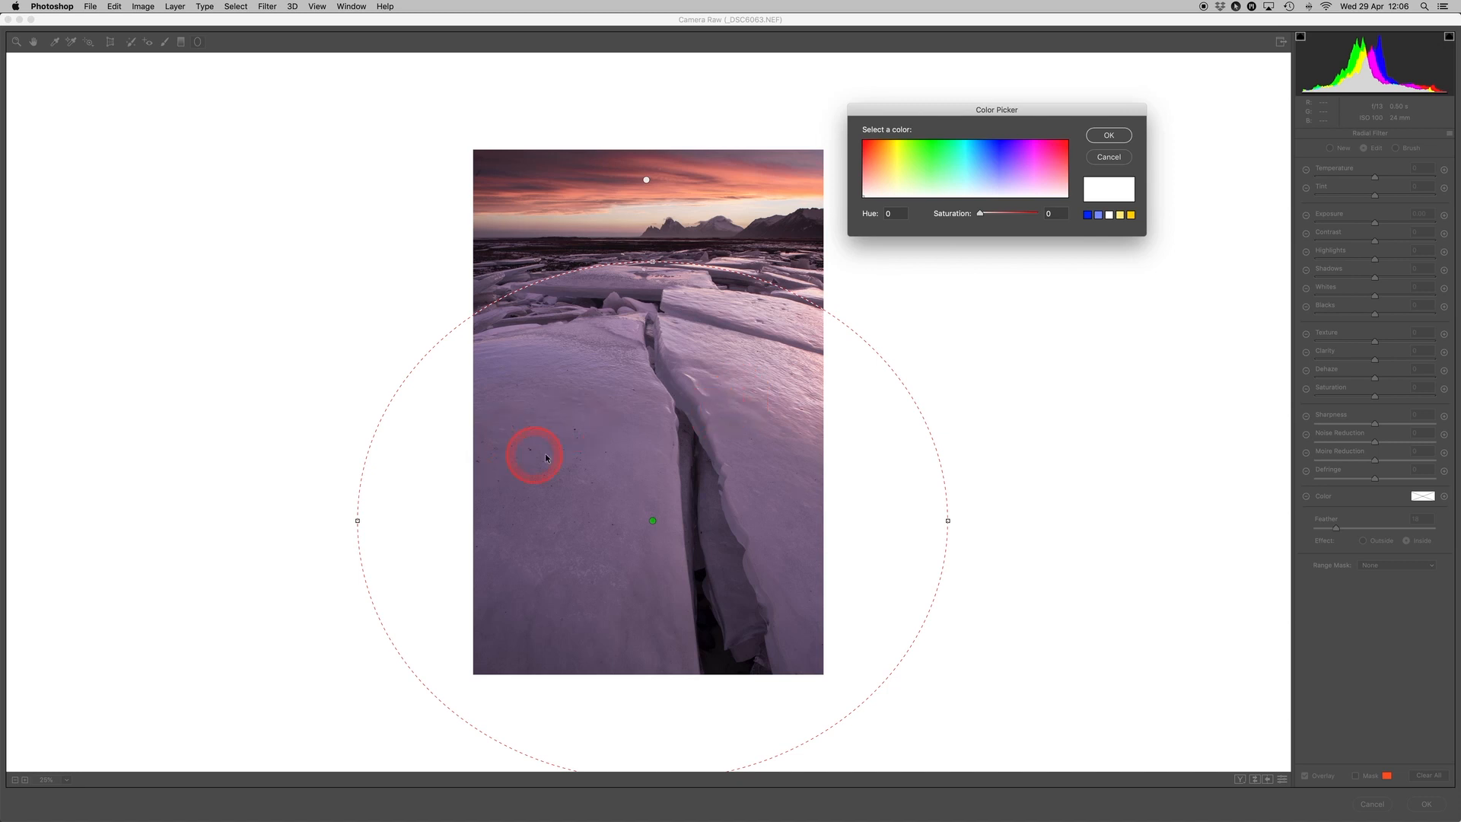
click(988, 183)
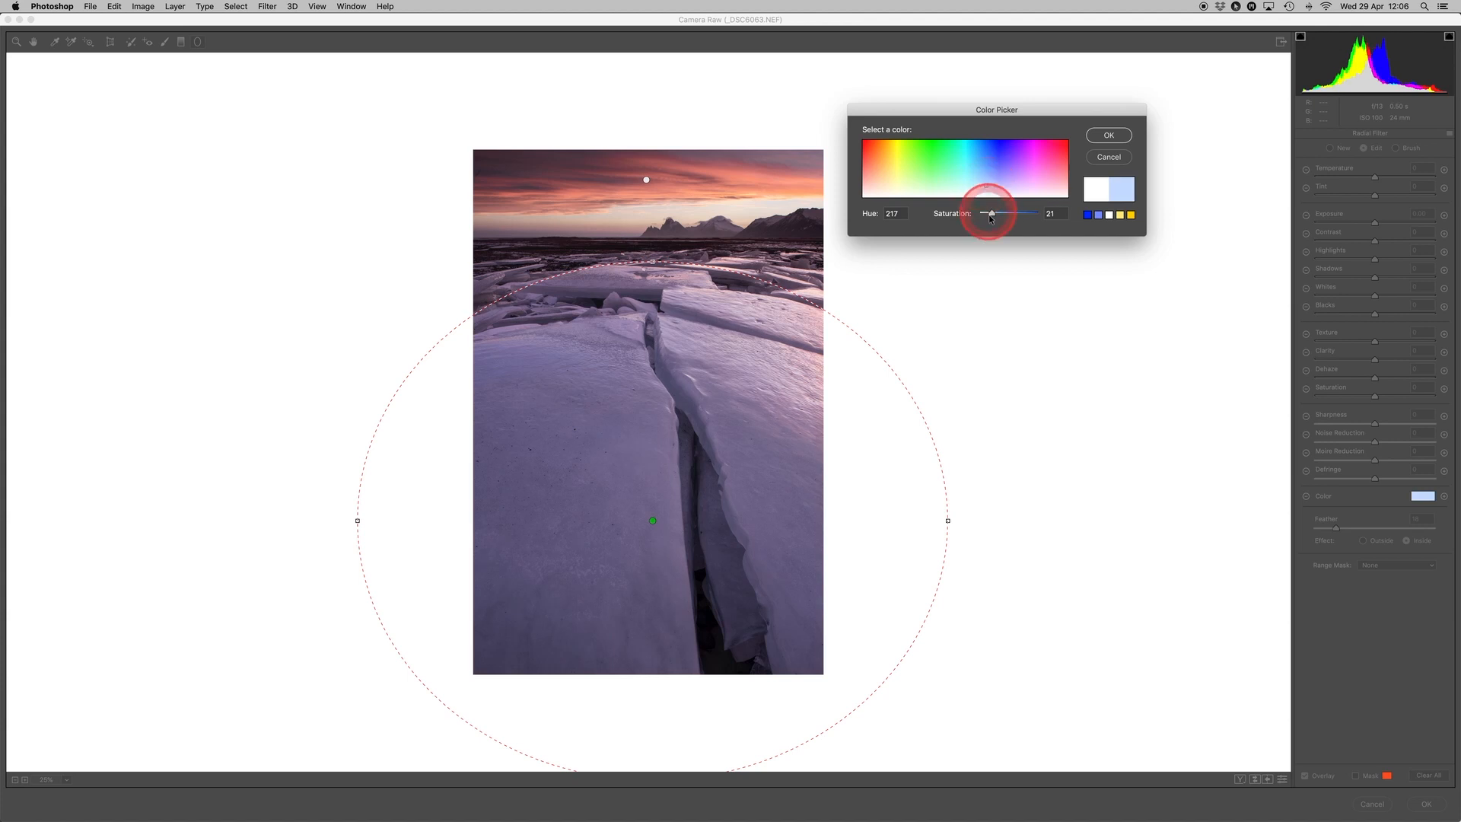
drag(992, 215, 993, 216)
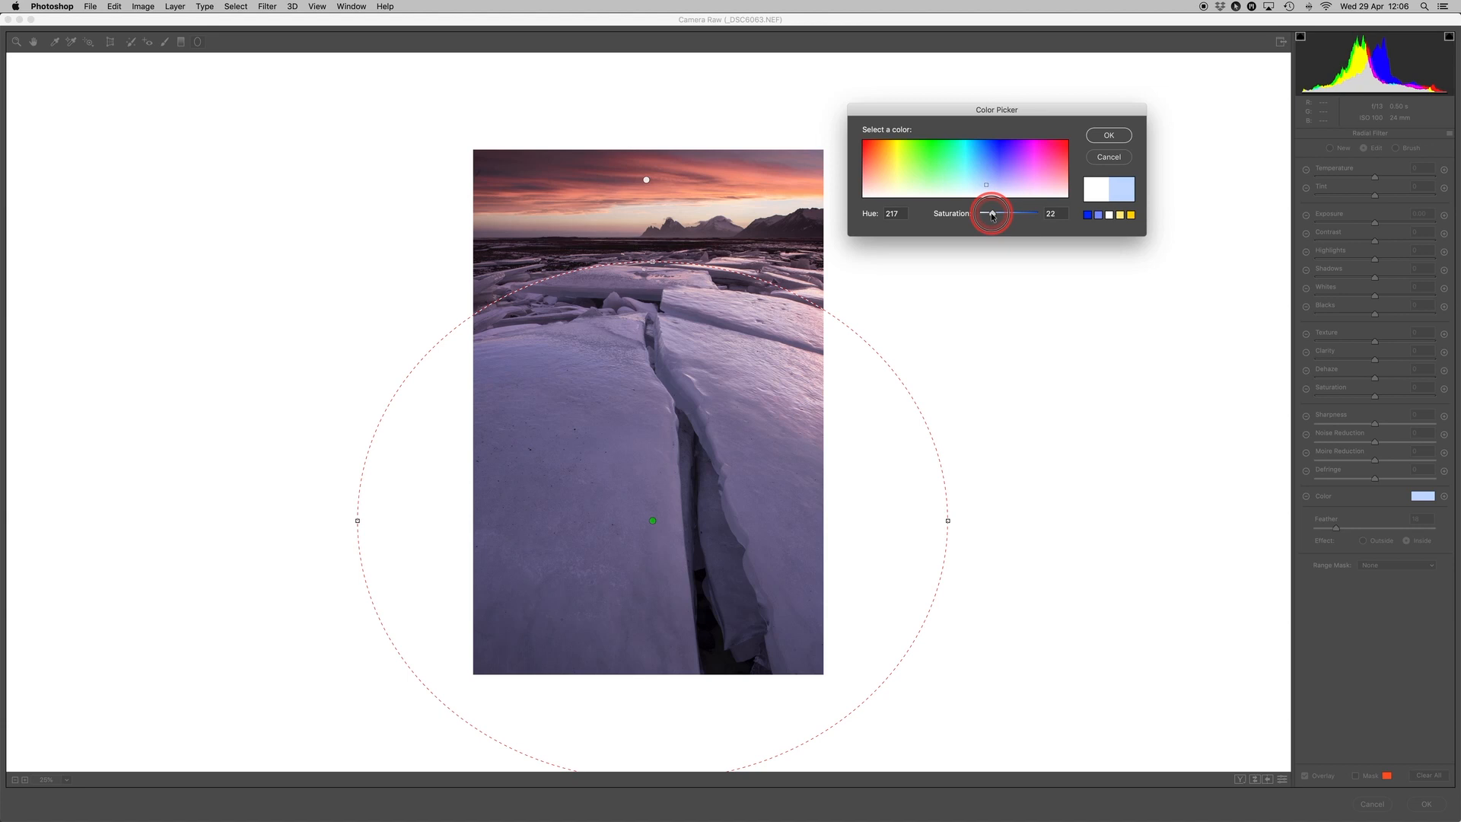
drag(992, 216, 992, 216)
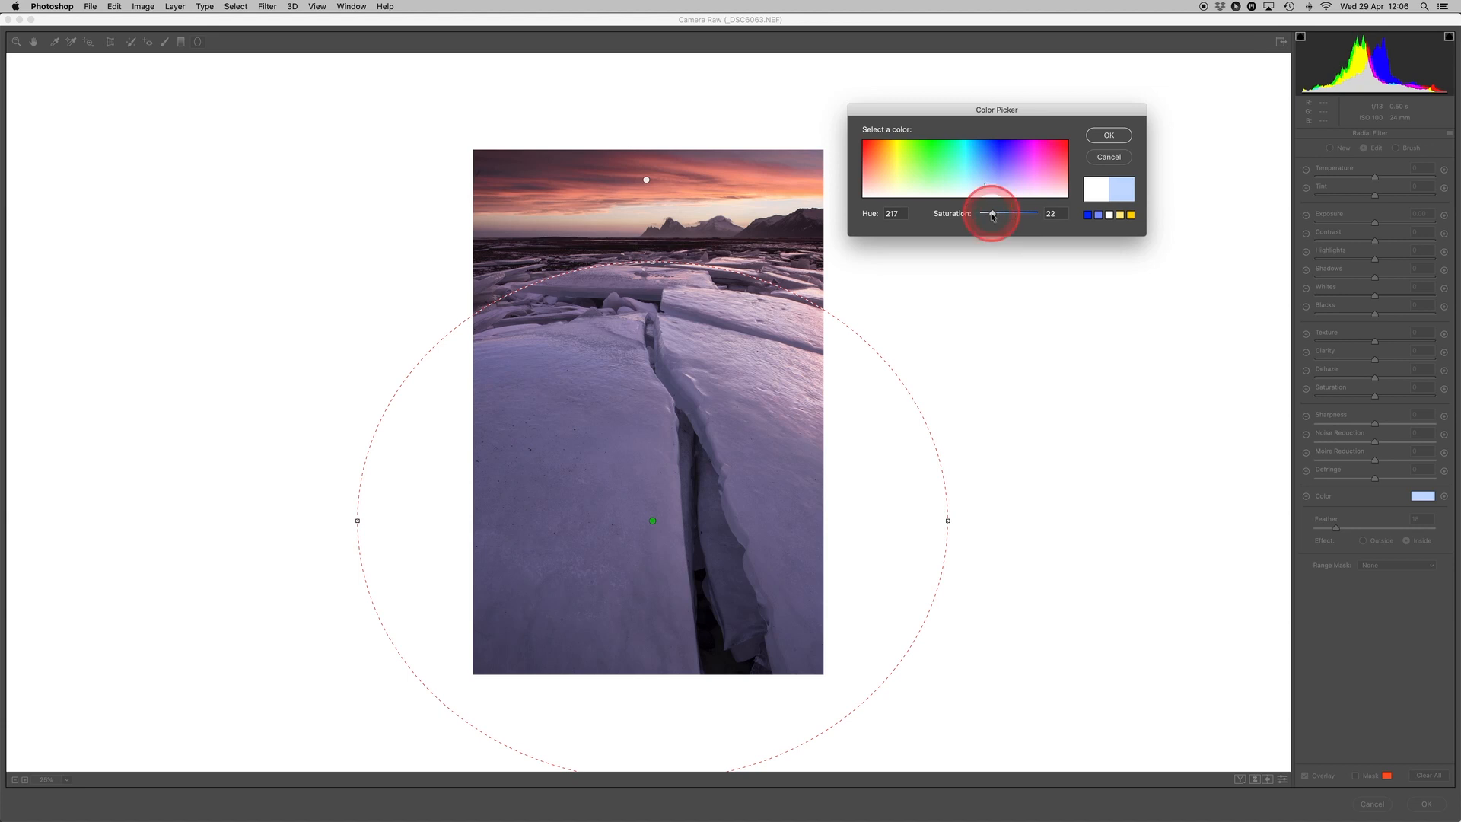
drag(902, 140, 987, 185)
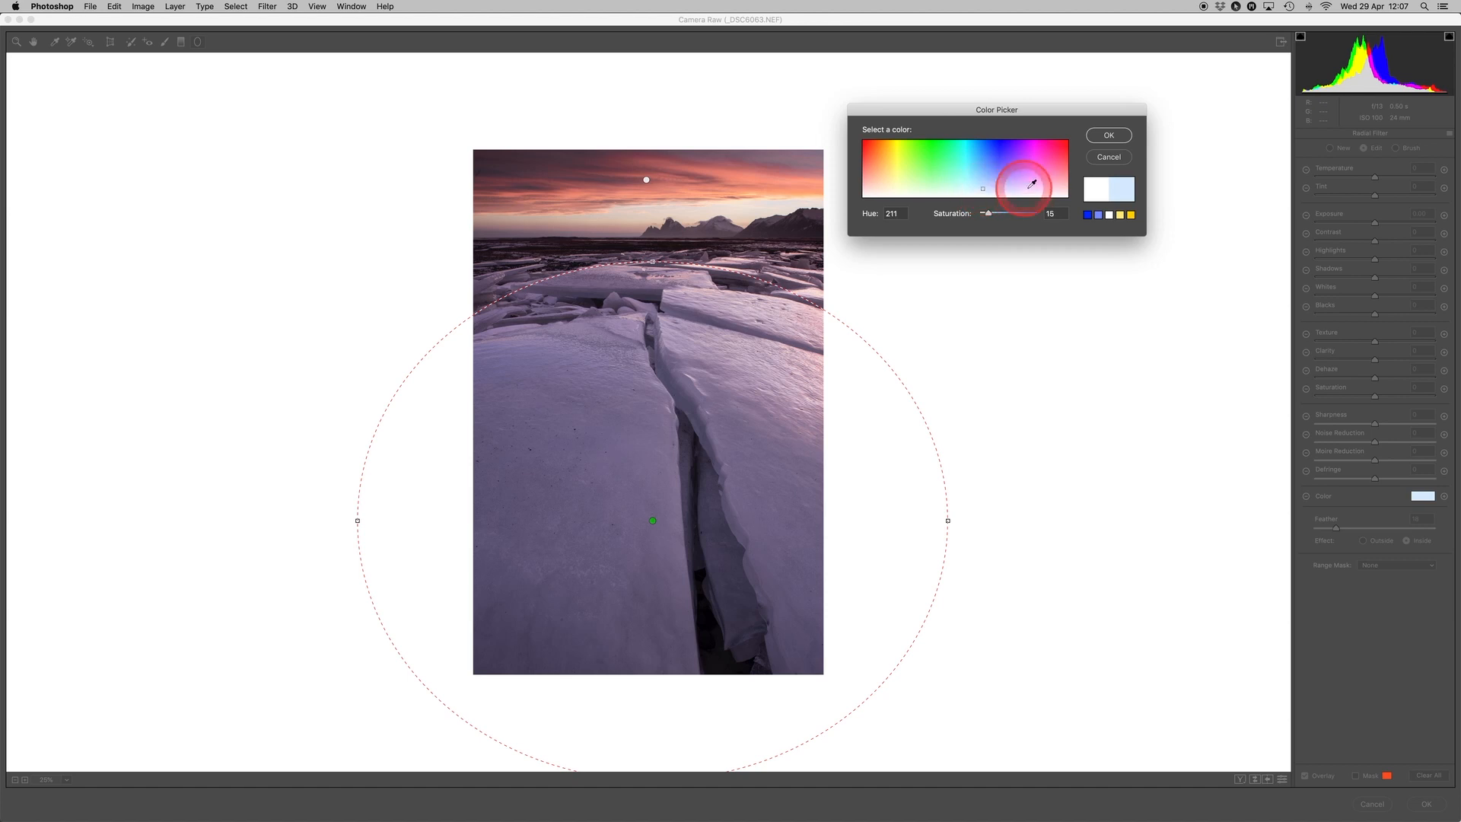
click(1119, 138)
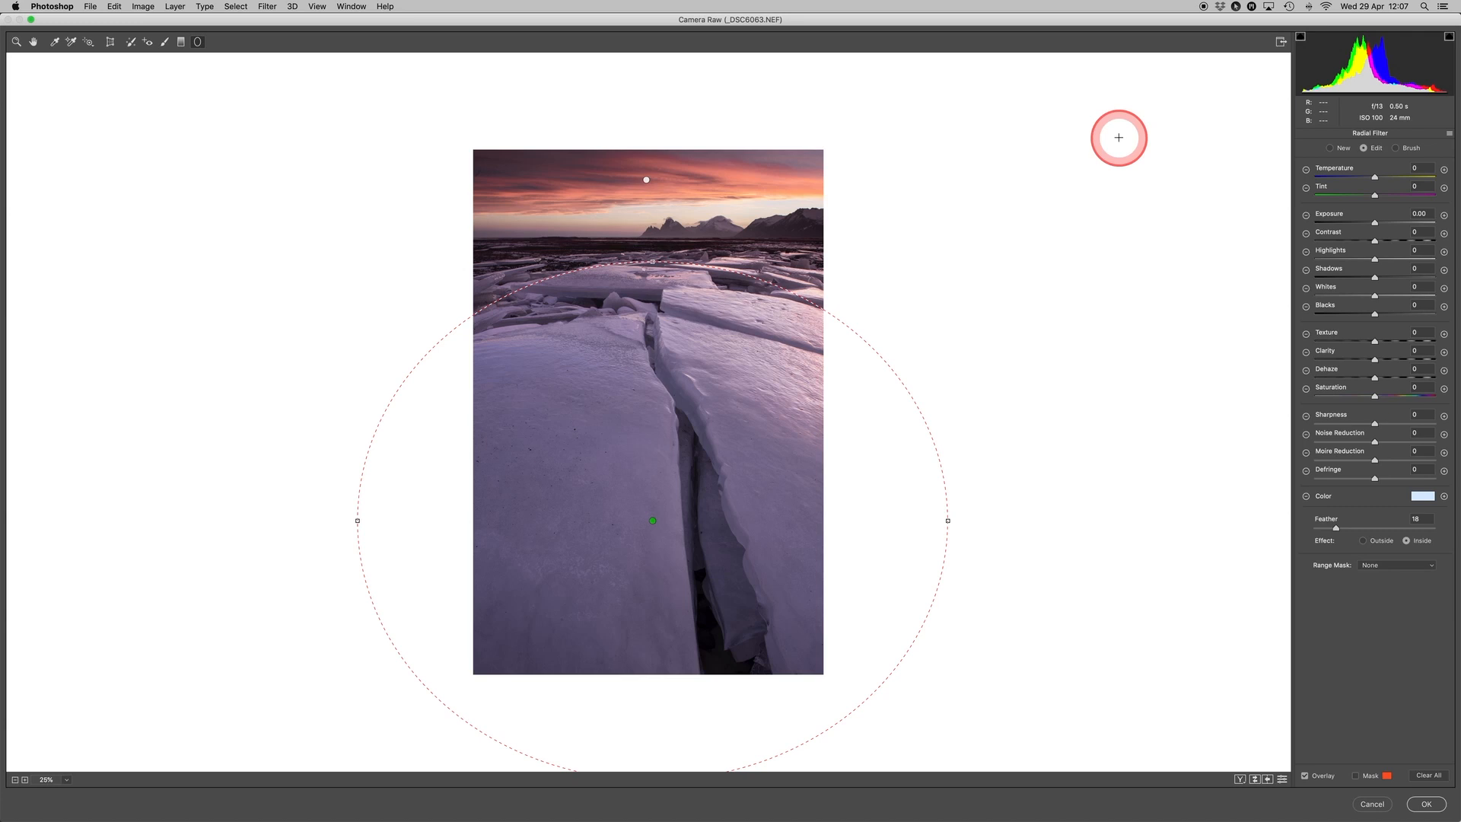
- Compare the photo with and without the sky and foreground radial filters
mouse_move(1109, 195)
mouse_down()
mouse_move(1166, 630)
mouse_move(1235, 734)
mouse_up()
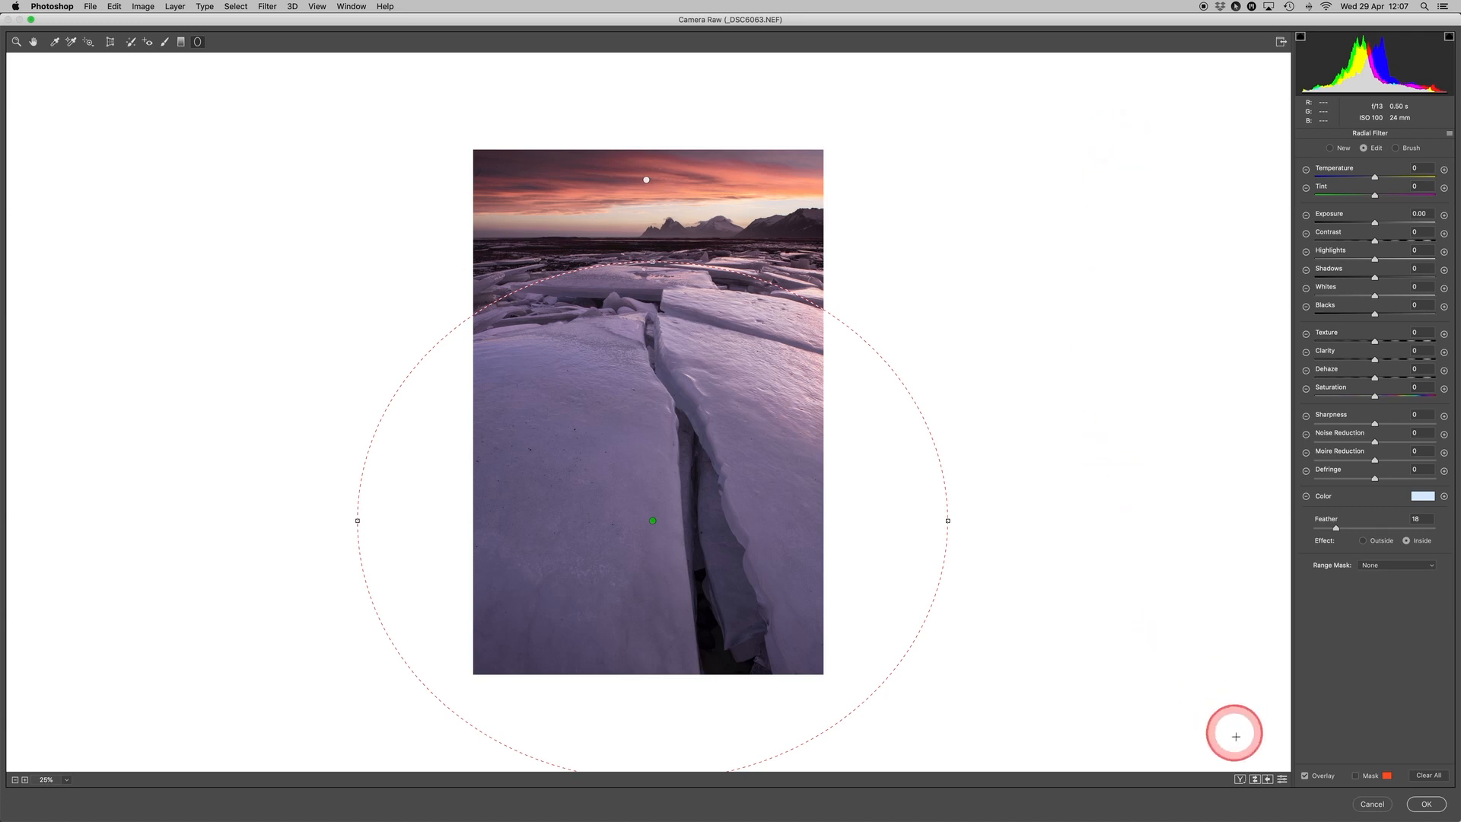
click(1282, 779)
click(1282, 779)
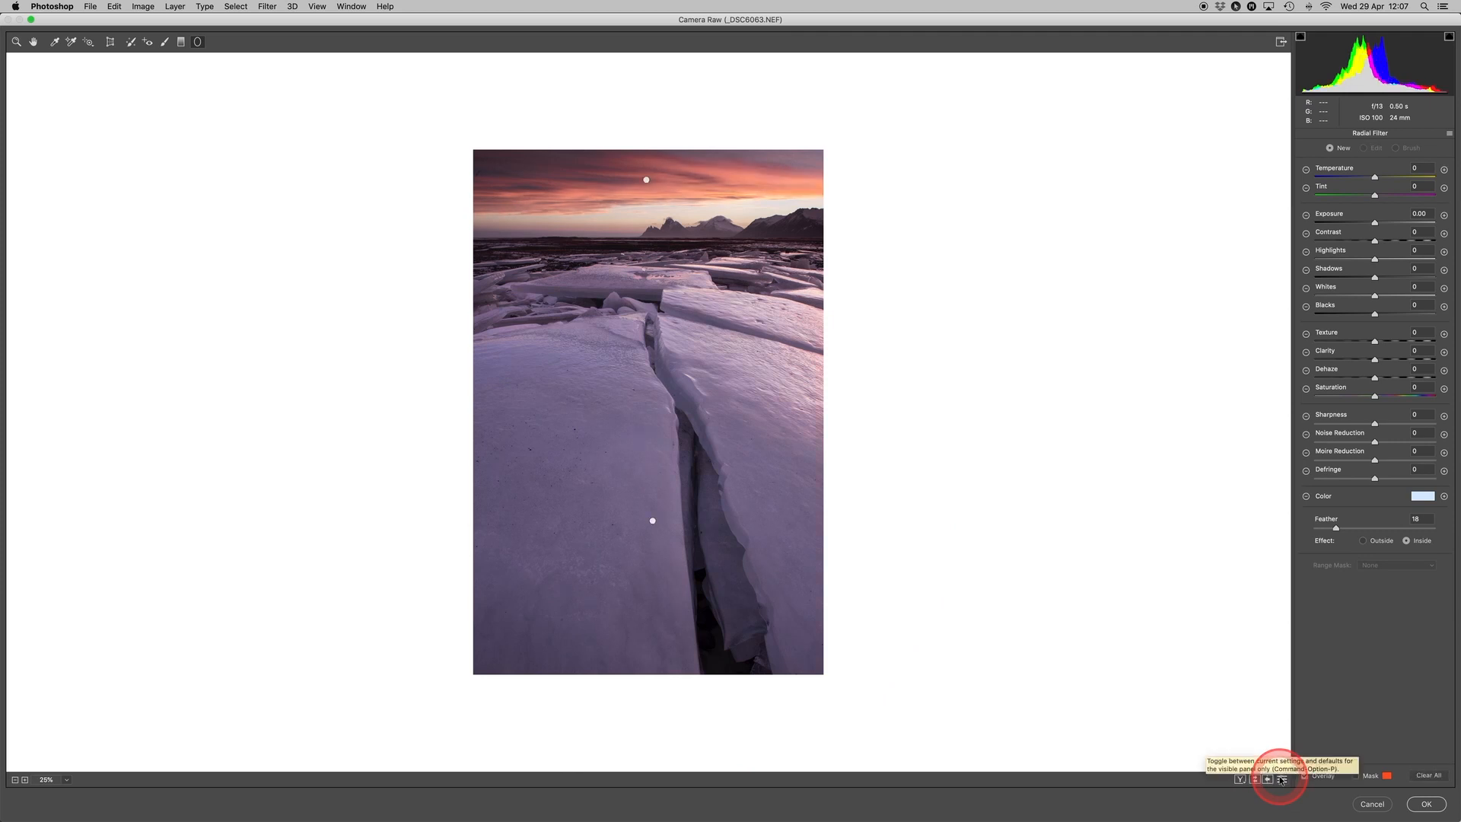
click(1282, 779)
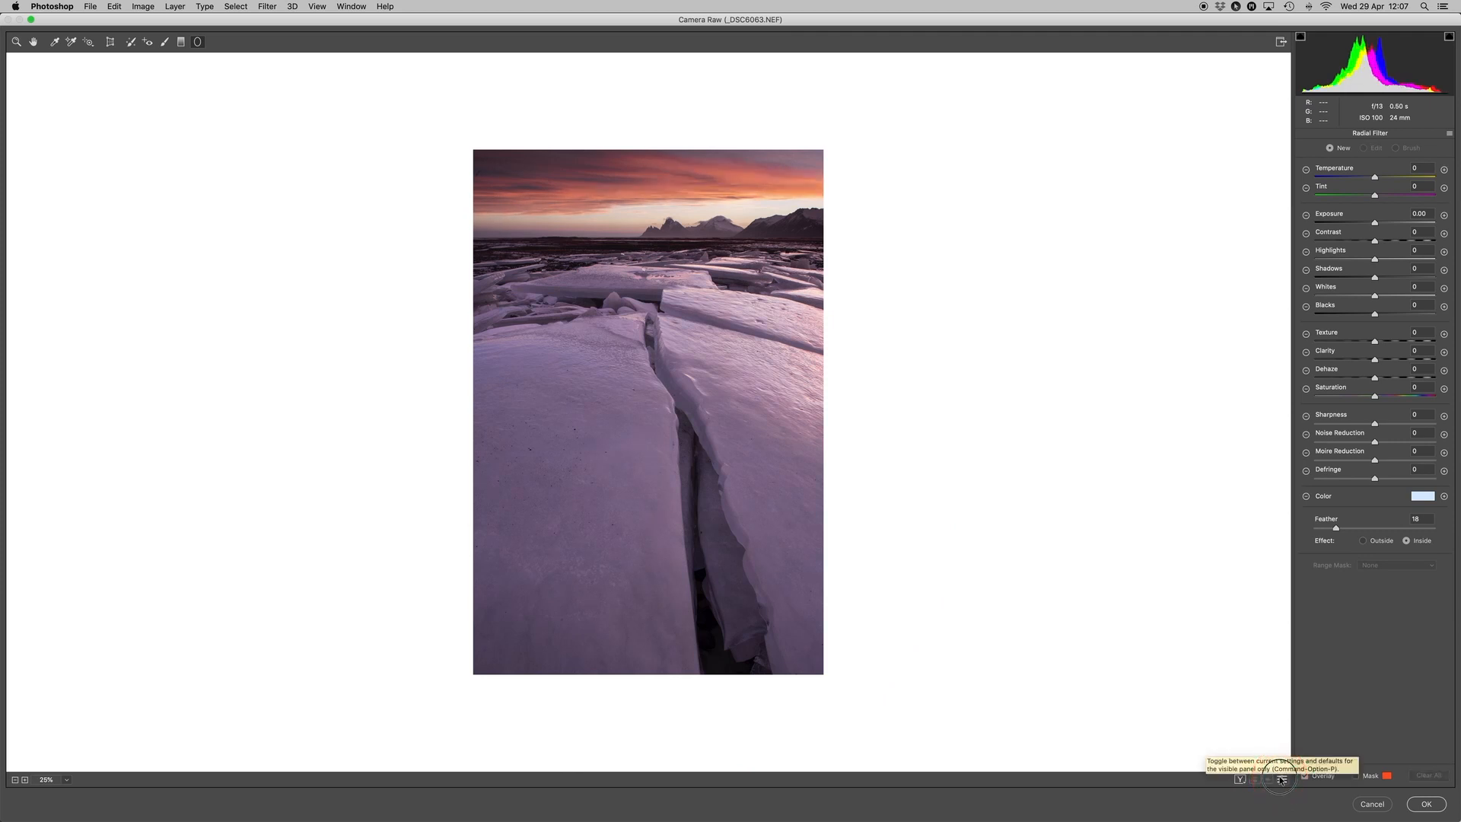
click(1282, 779)
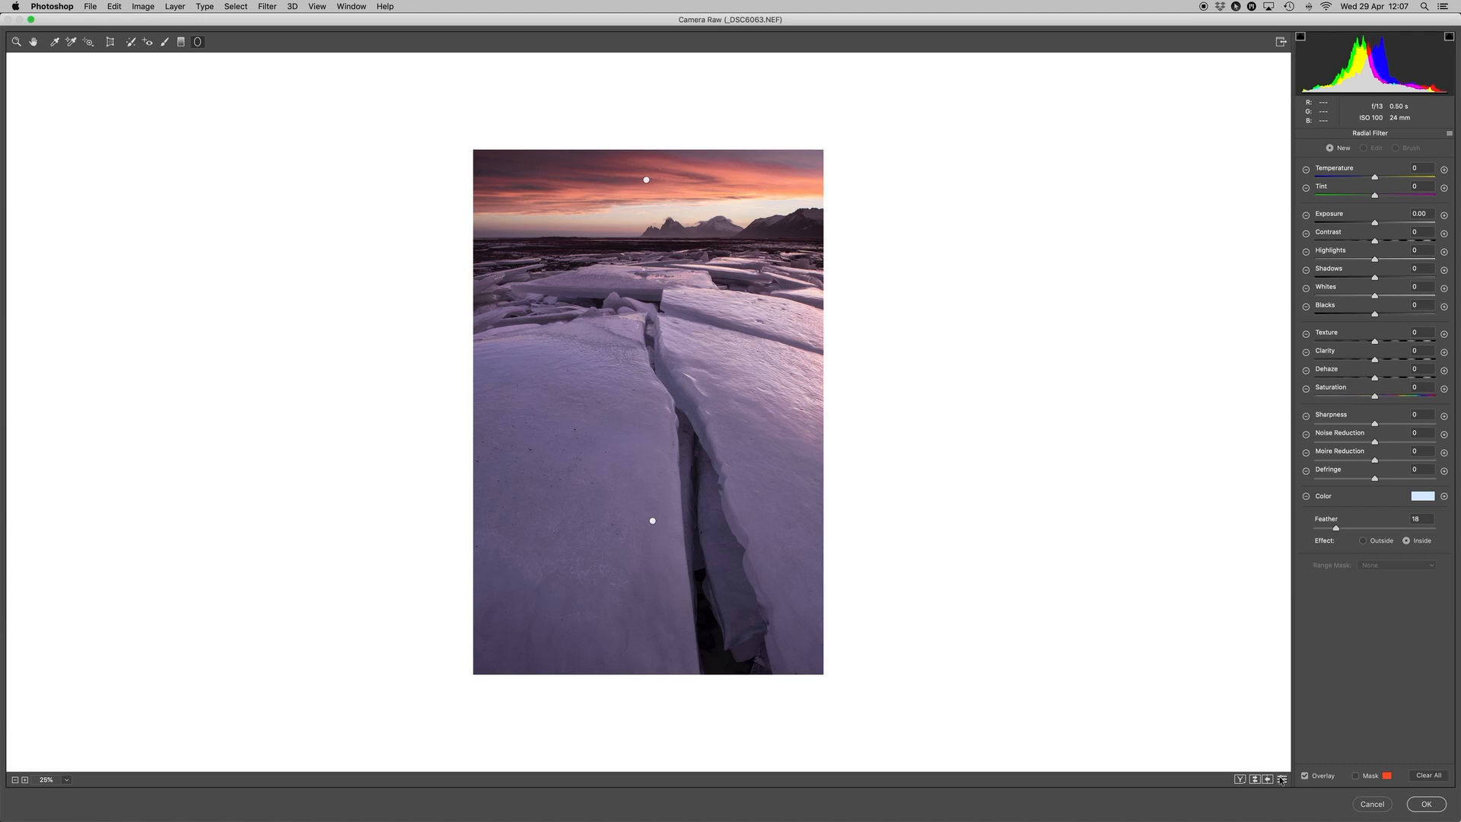
click(1280, 778)
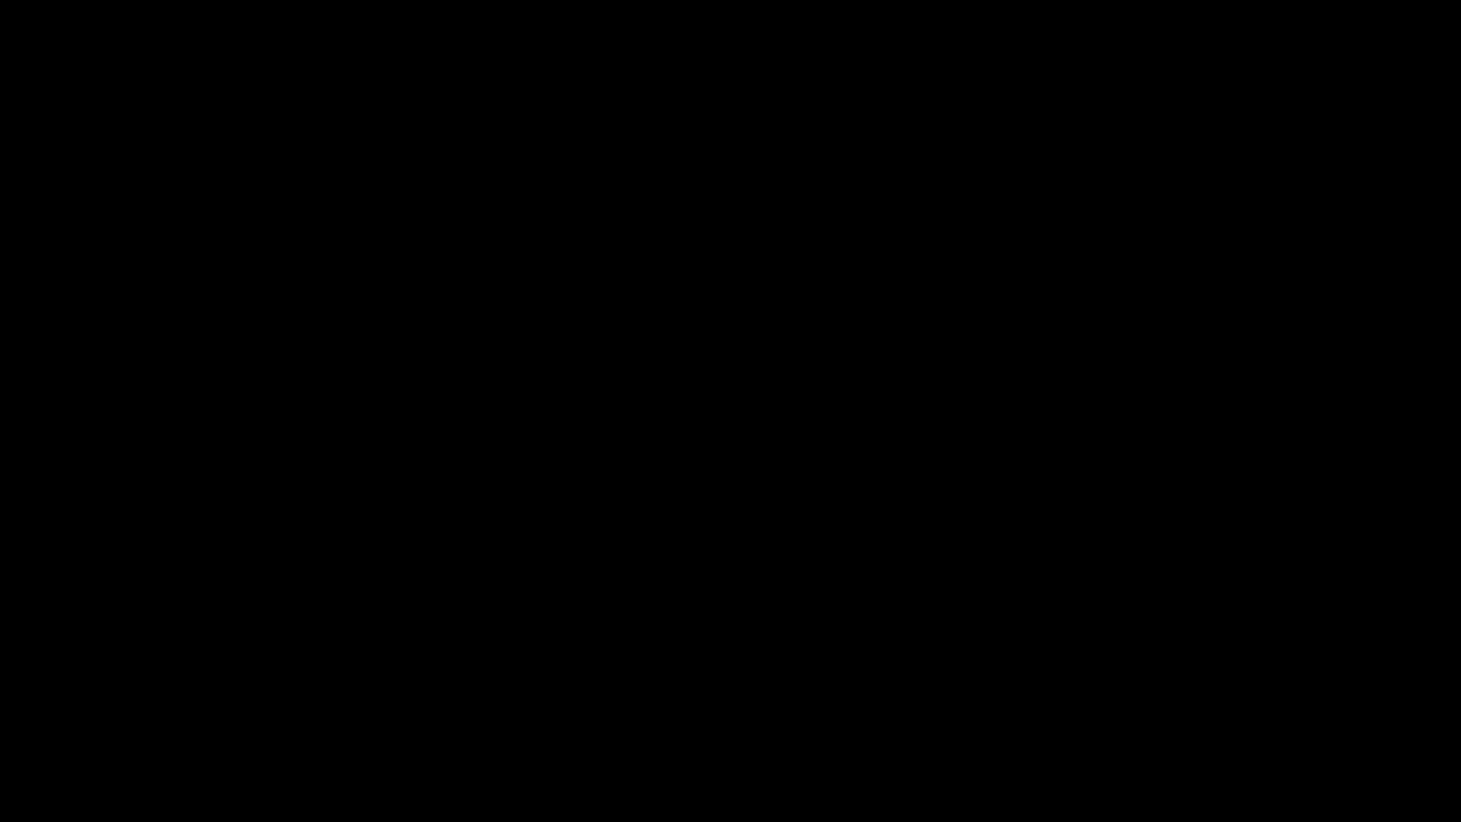